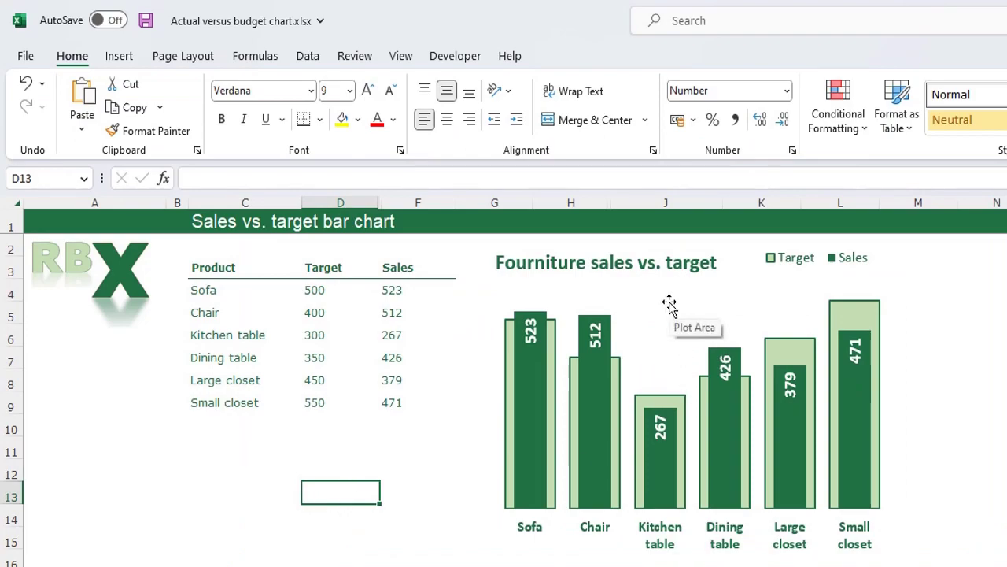
- Delete the finished furniture example chart so only the Product, Target and Sales table remains
mouse_move(801, 348)
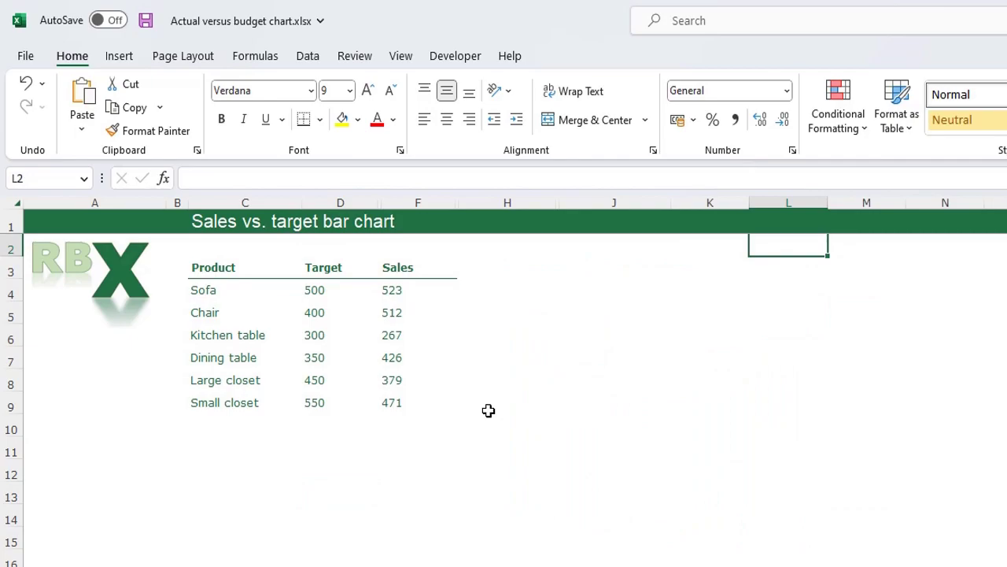
- Insert a clustered column chart from C3:F9 and position it over columns H to M
click(209, 267)
drag(209, 267, 396, 404)
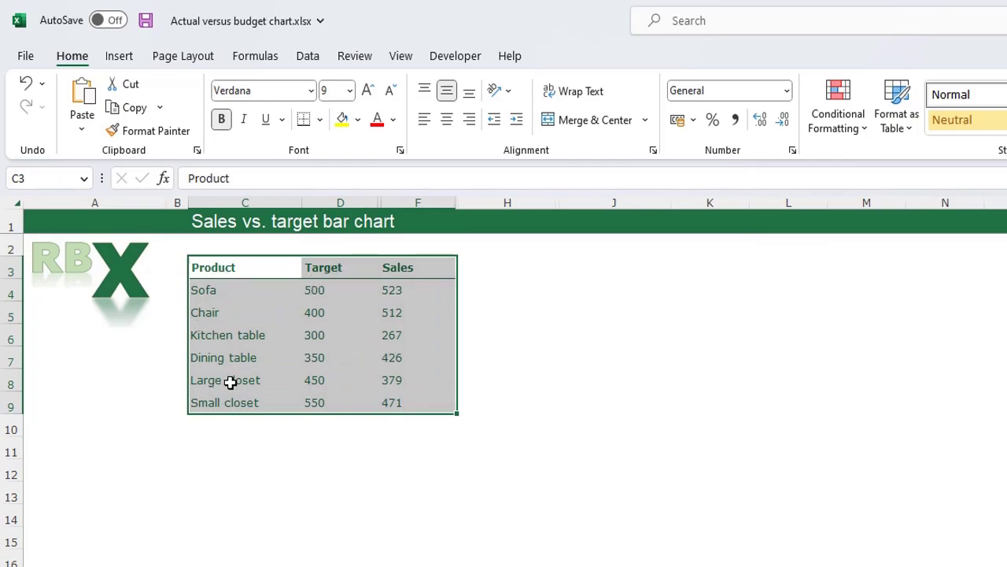
click(119, 56)
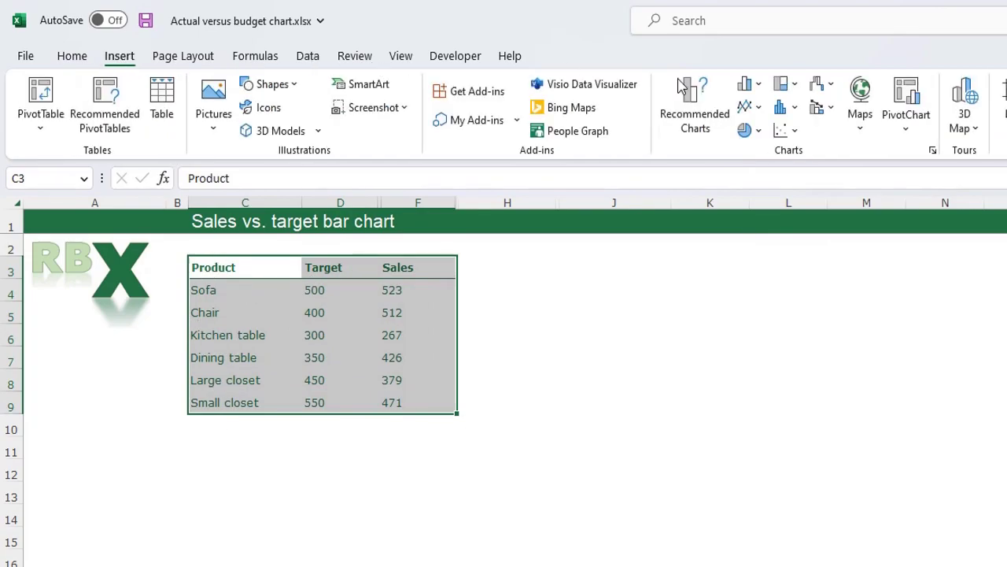
click(750, 85)
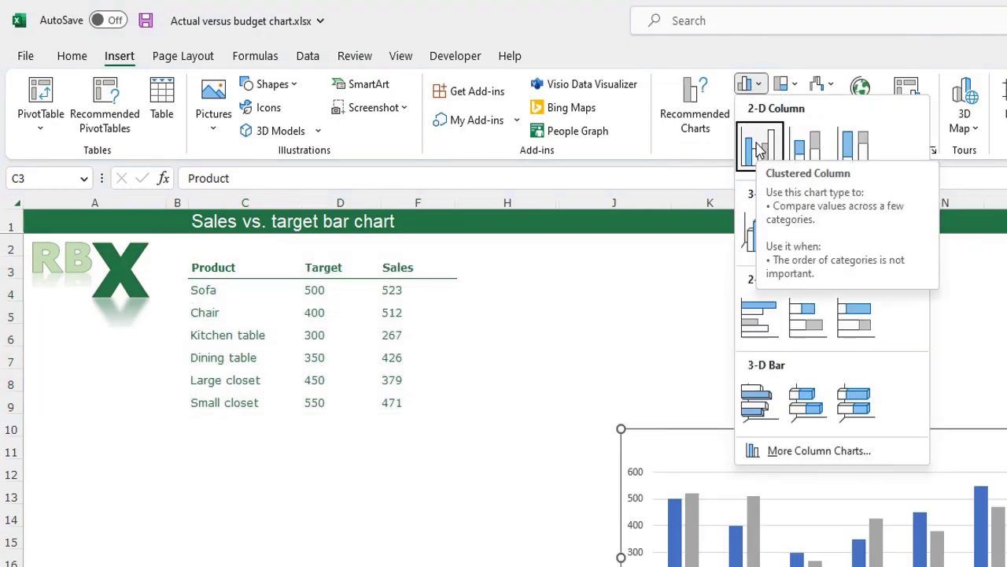
click(760, 149)
drag(957, 436, 837, 275)
drag(702, 525, 672, 556)
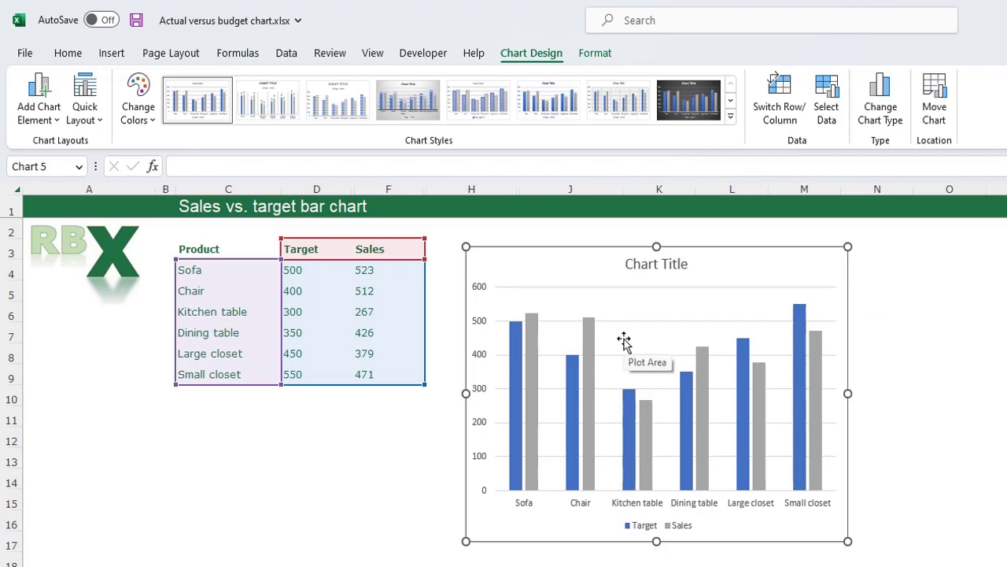
right_click(623, 340)
click(681, 445)
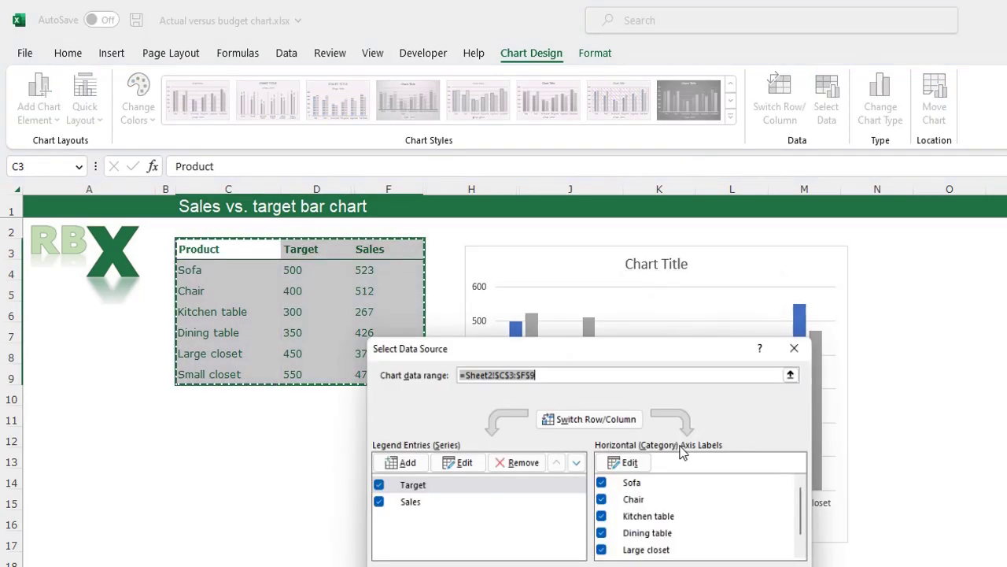
click(400, 463)
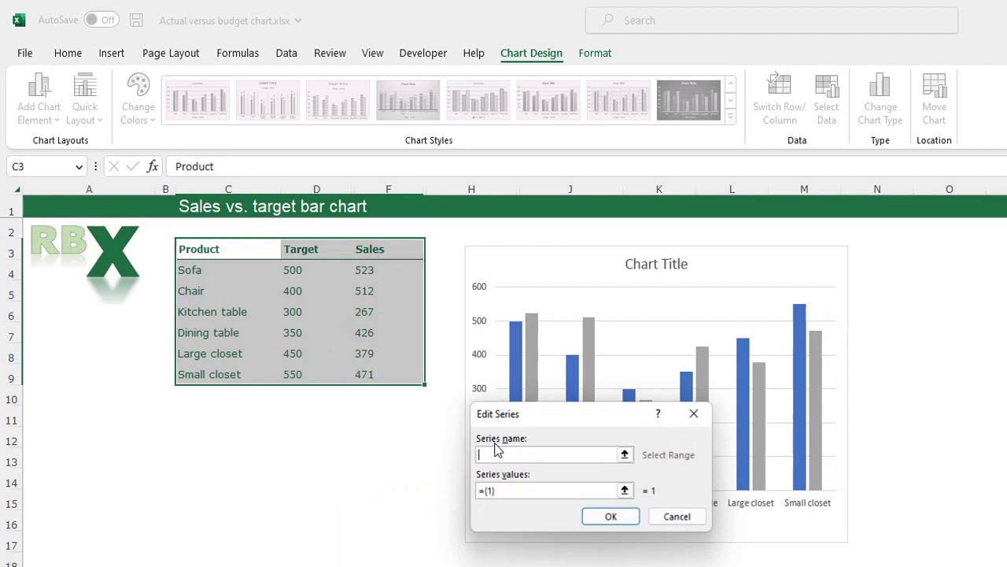
click(673, 519)
key(Escape)
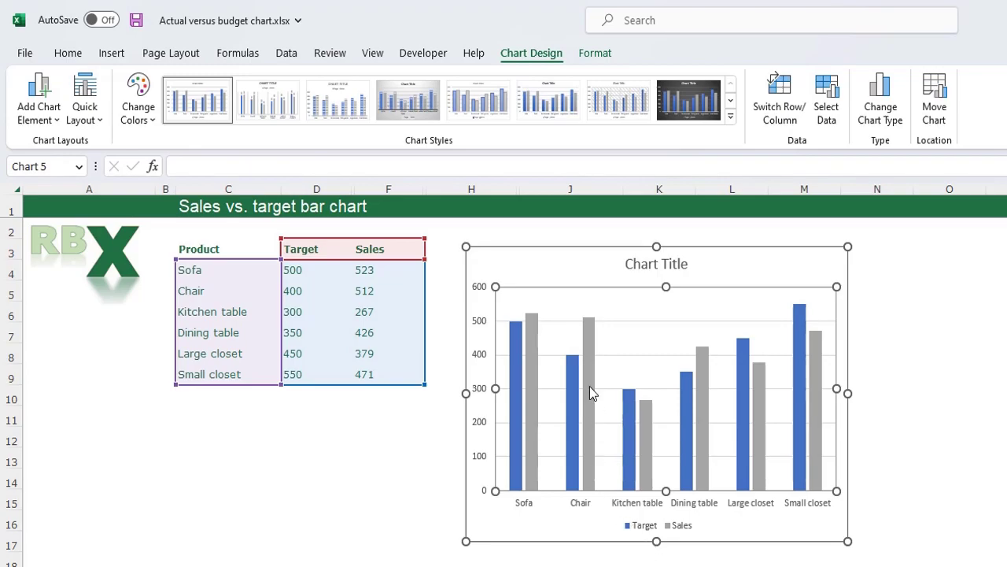
- Plot the Sales series on the Secondary Axis via Format Data Series
mouse_move(591, 393)
key(Escape)
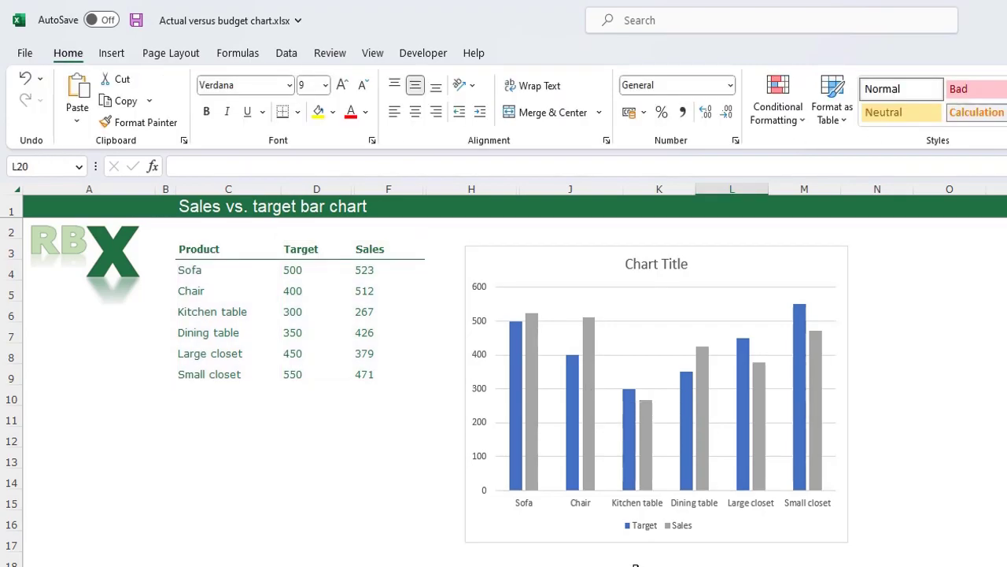
click(592, 393)
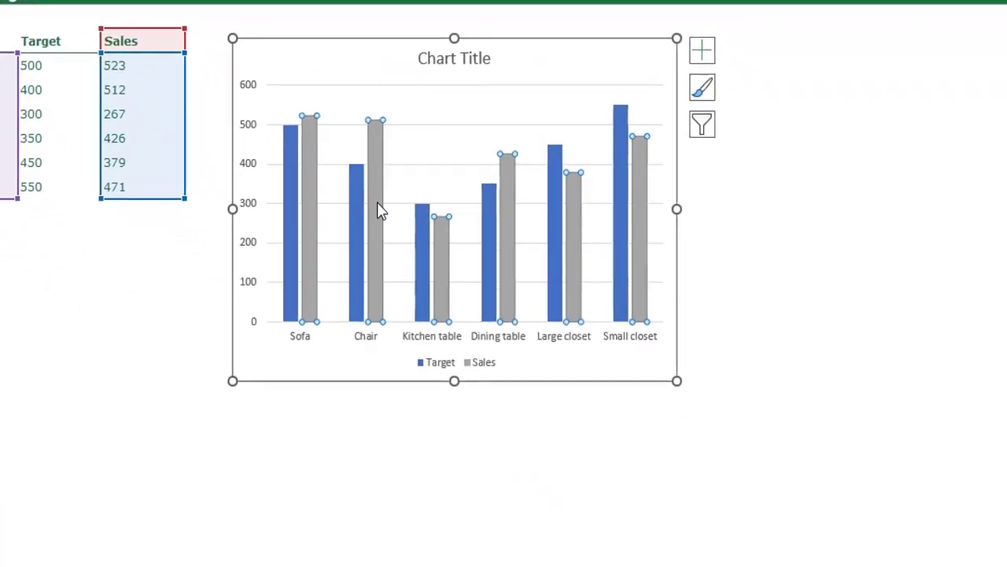
double_click(591, 393)
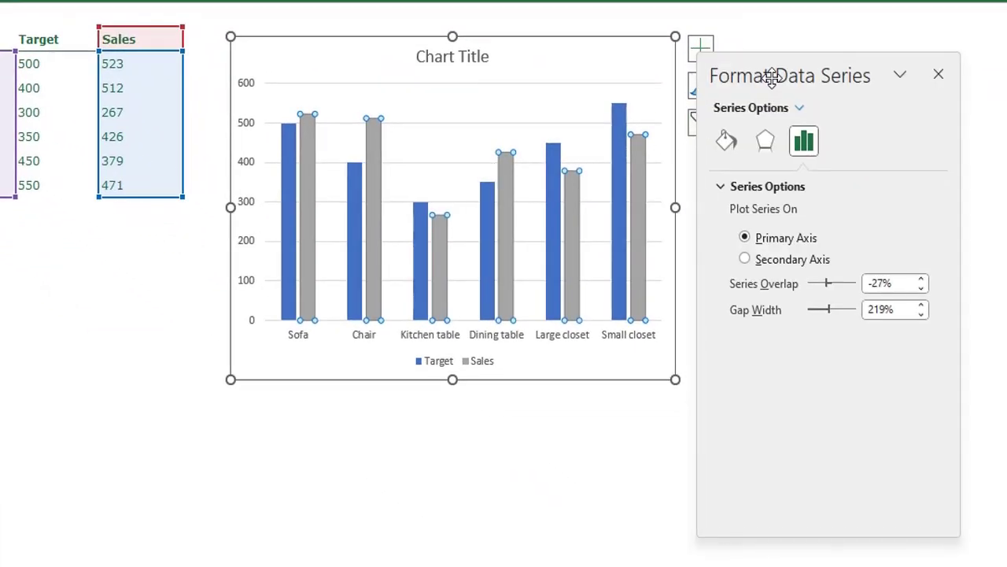
drag(771, 76, 795, 51)
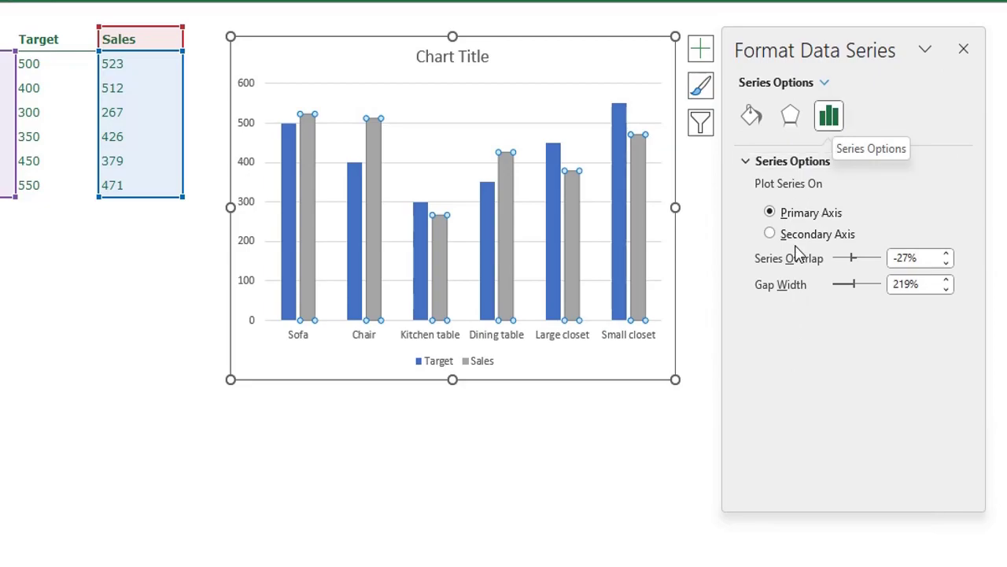
click(776, 235)
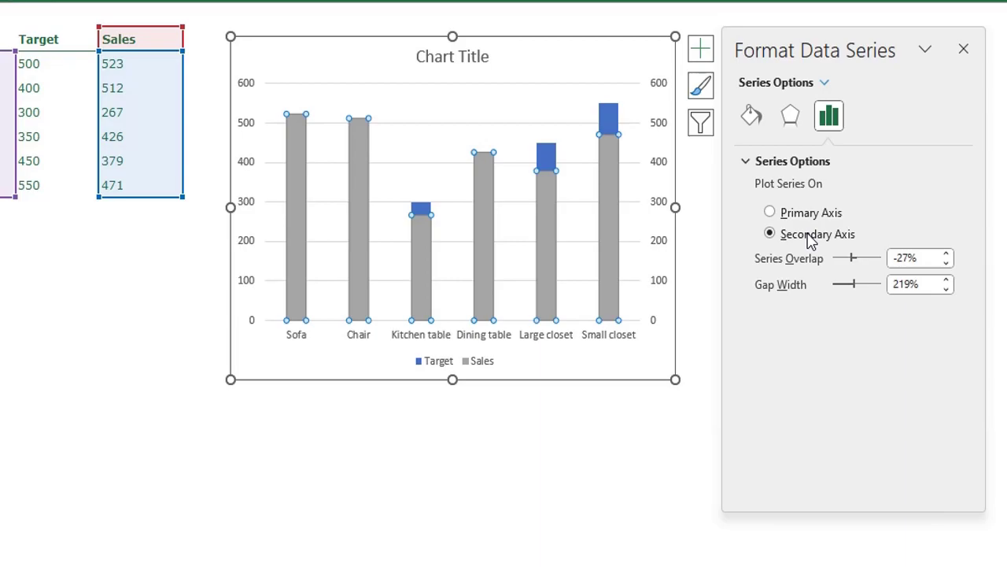
- Set the Sales series gap width to 100%
click(927, 284)
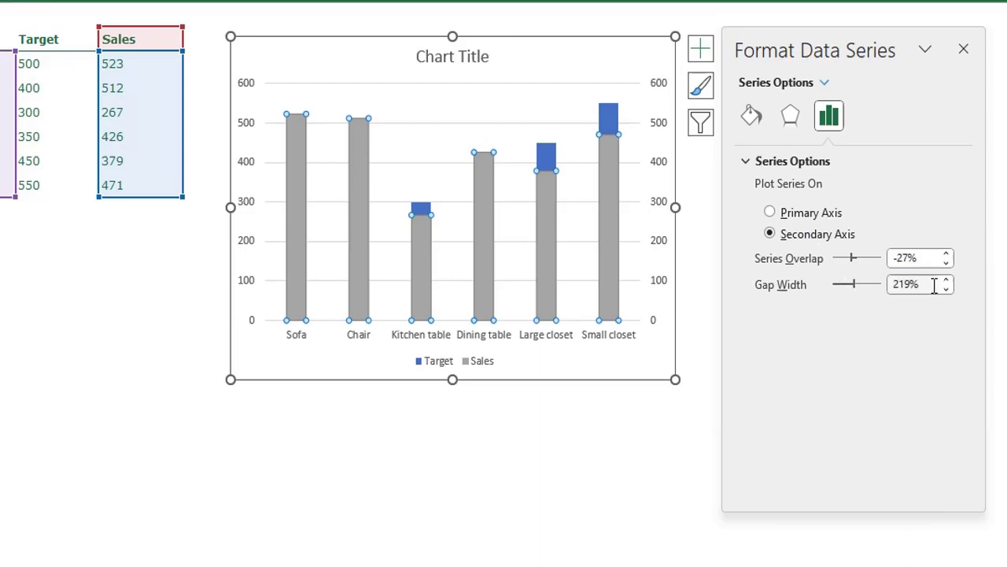
drag(927, 285, 844, 284)
text(100)
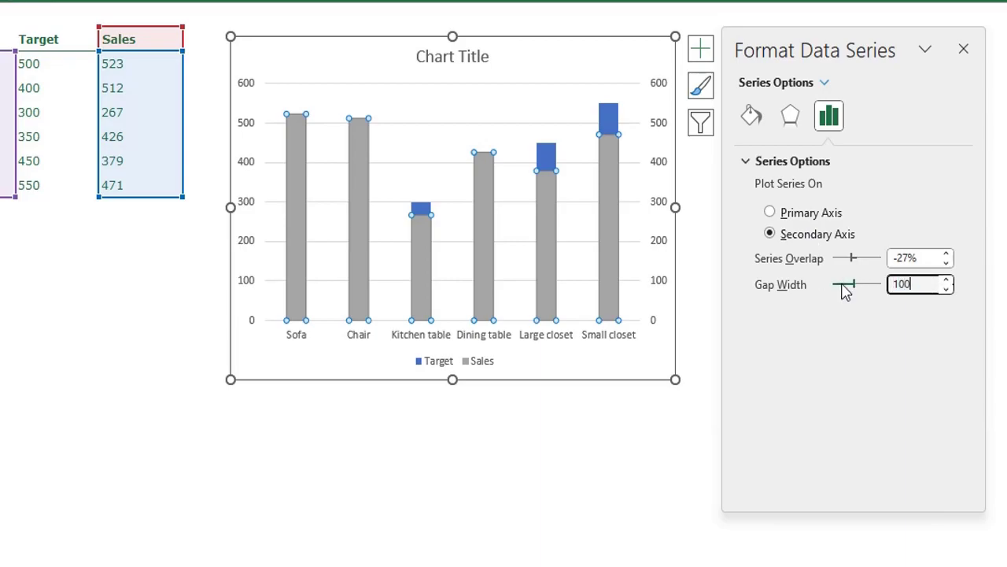
key(Return)
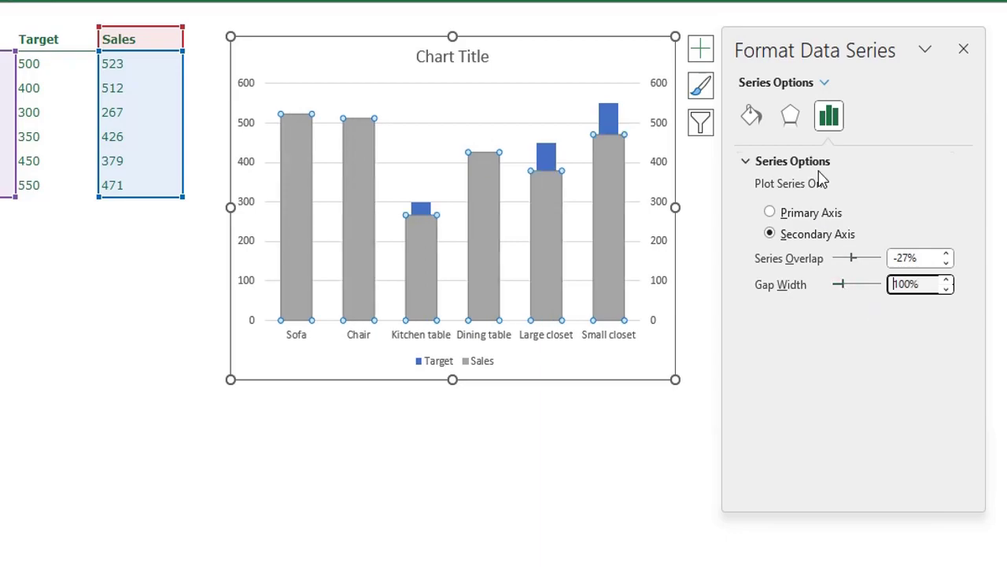
- Switch to the Target series and set its gap width to 30%
click(825, 83)
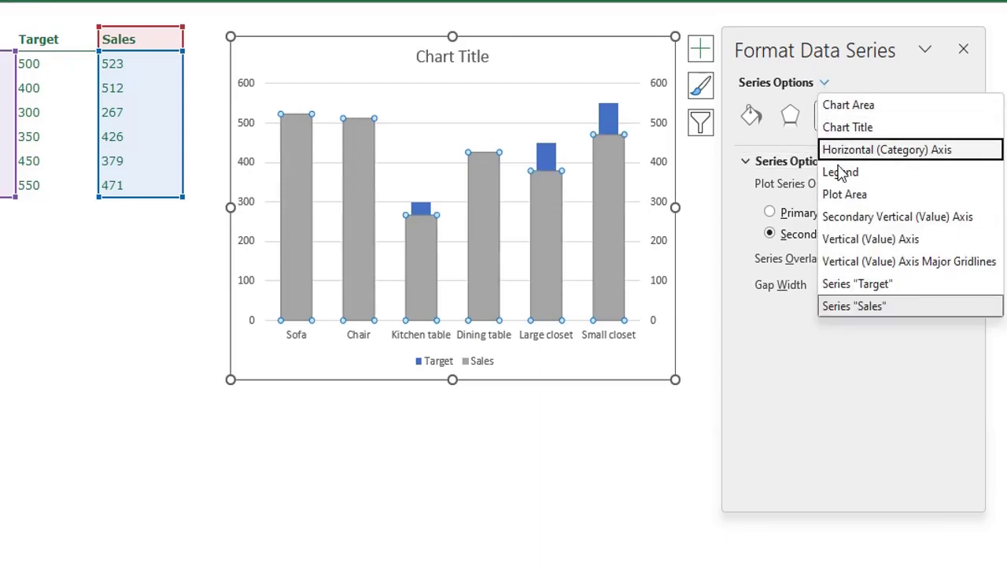
click(845, 287)
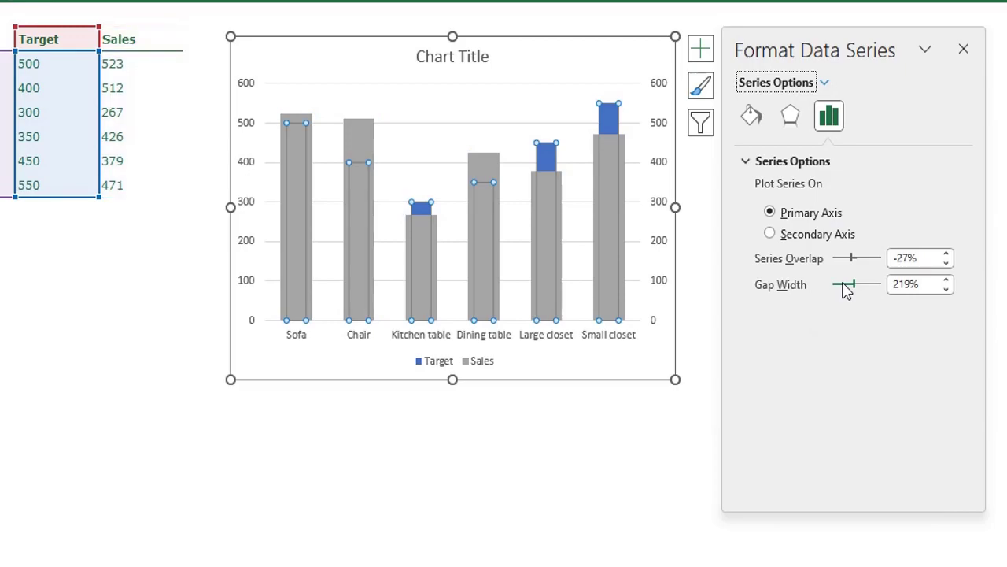
drag(919, 285, 868, 287)
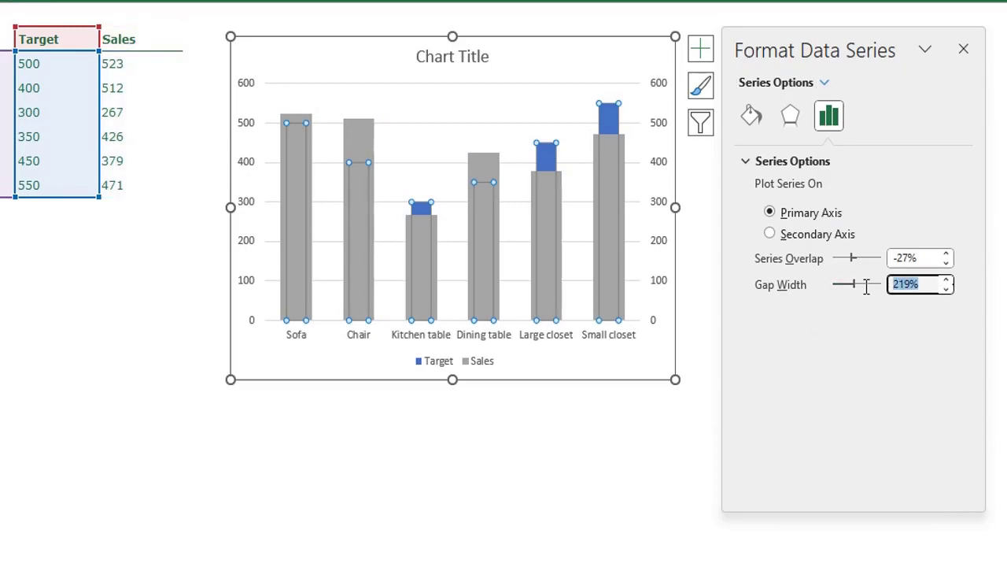
text(30)
key(Return)
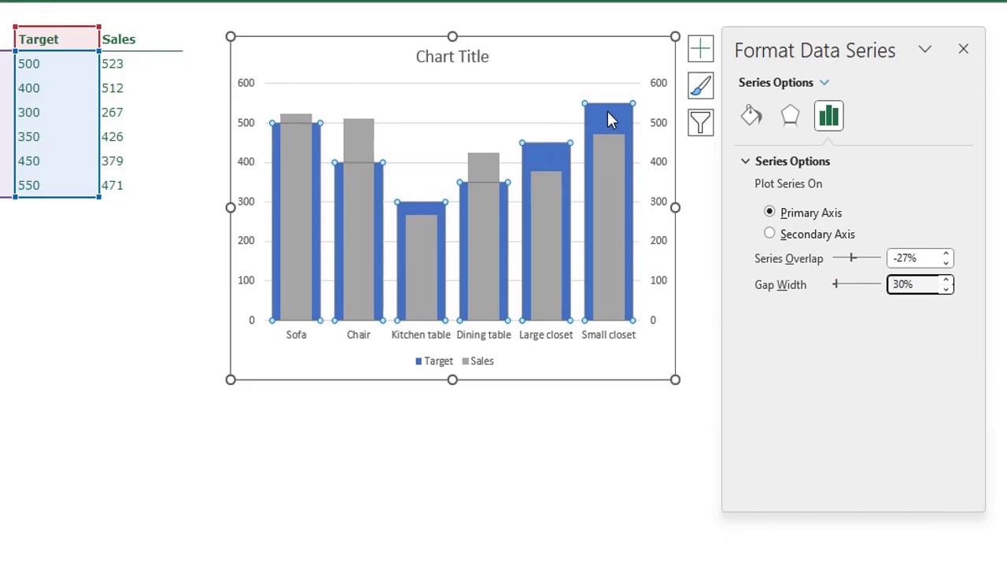
mouse_move(610, 118)
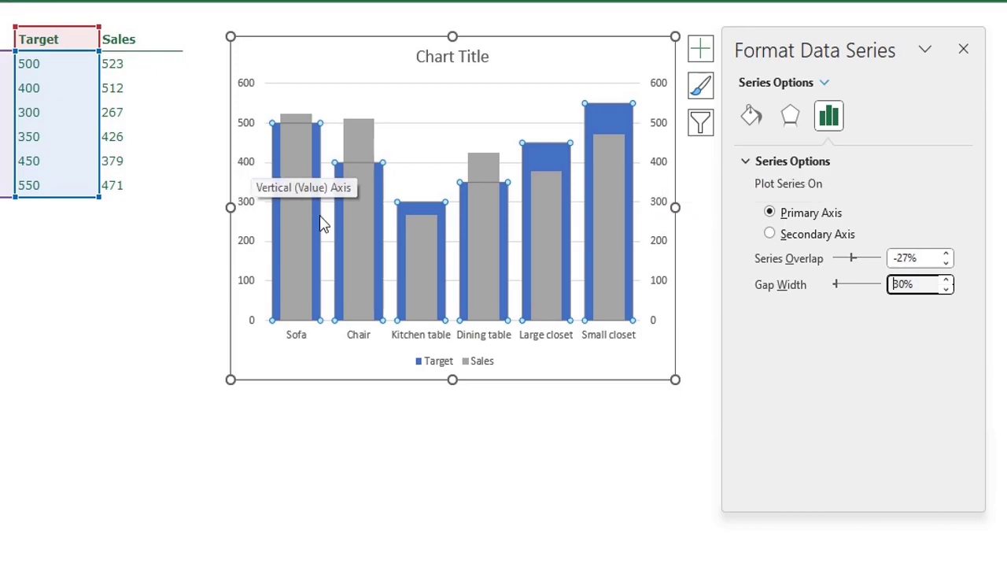
- Fix the left vertical axis bounds at minimum 0 and maximum 600
mouse_move(609, 182)
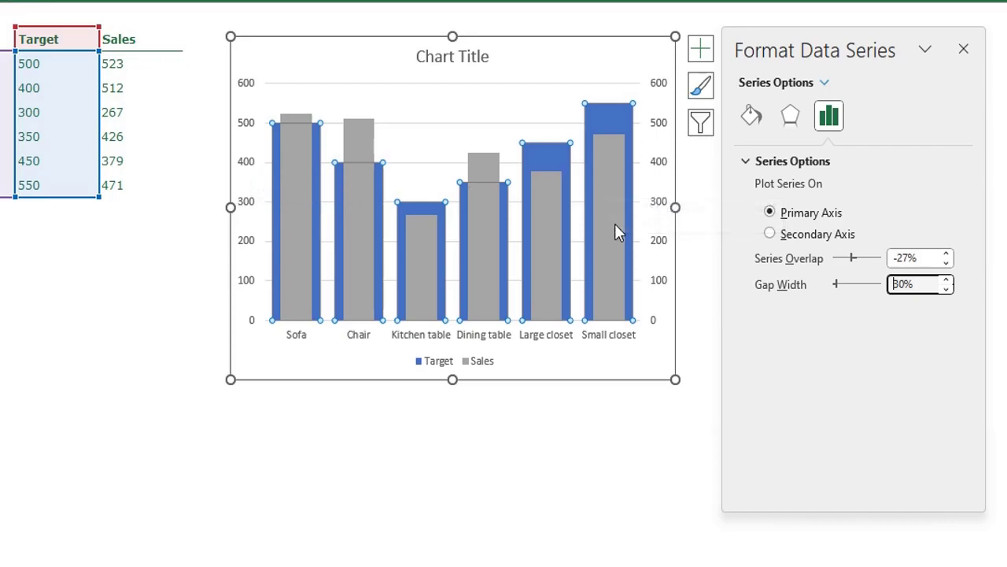
click(247, 168)
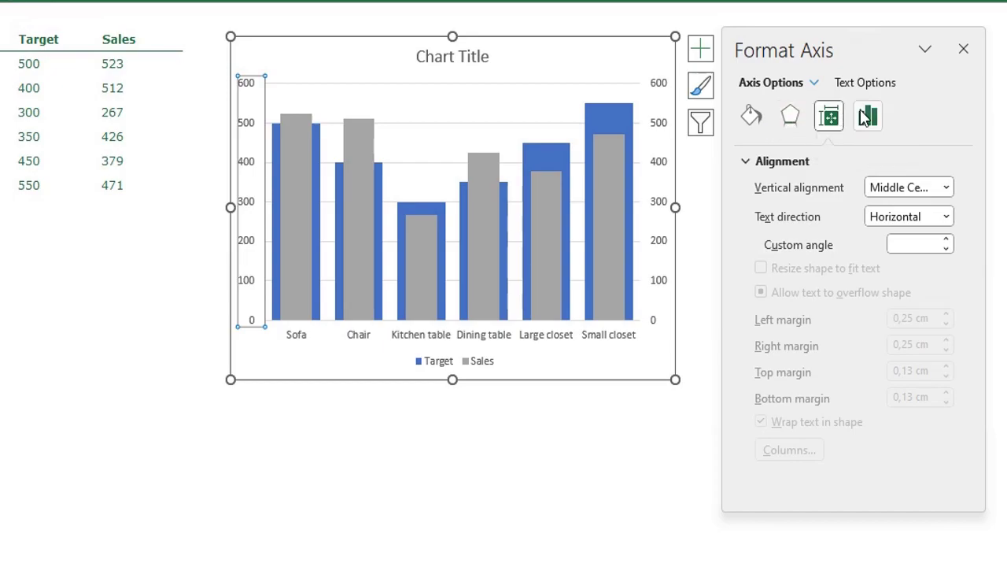
click(869, 117)
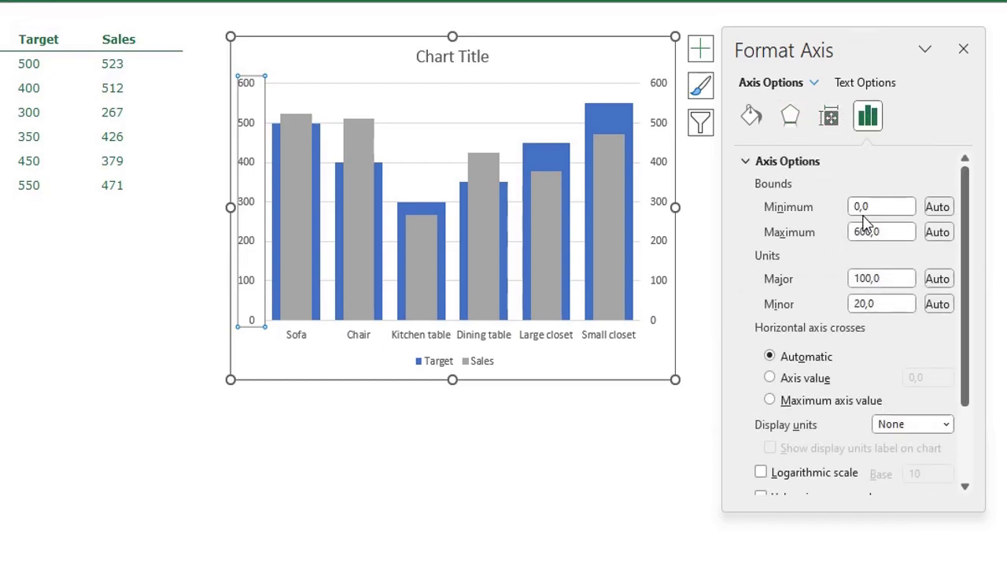
drag(891, 206, 785, 203)
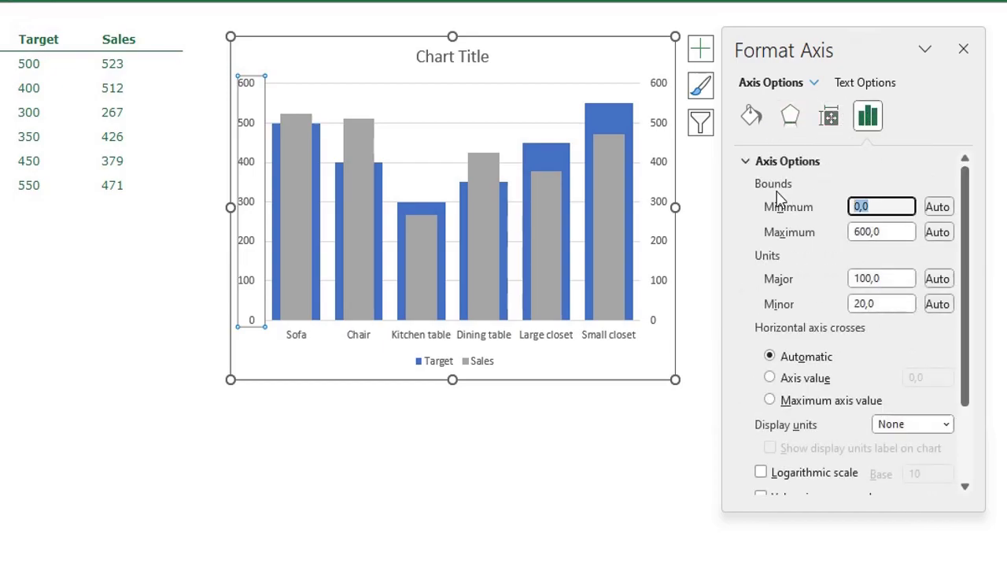
text(0)
key(Return)
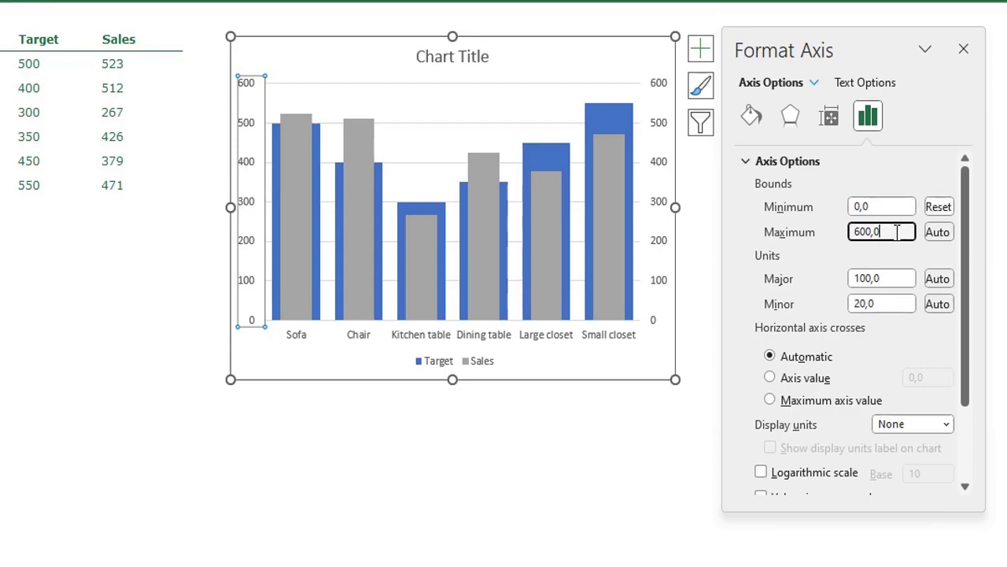
drag(899, 231, 768, 231)
text(600)
key(Return)
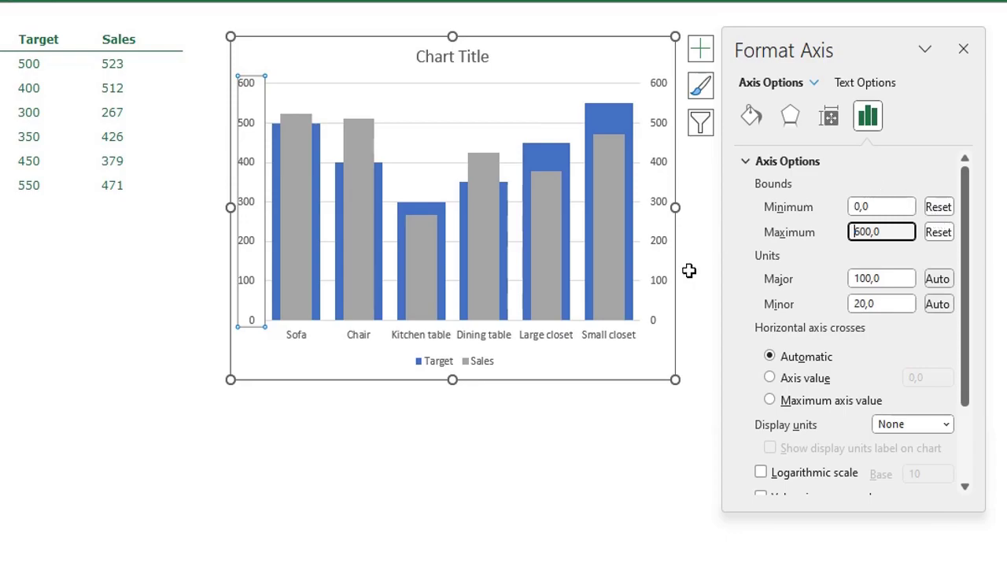
- Fix the secondary vertical axis bounds at 0 to 600 as well
click(660, 170)
drag(861, 205, 796, 207)
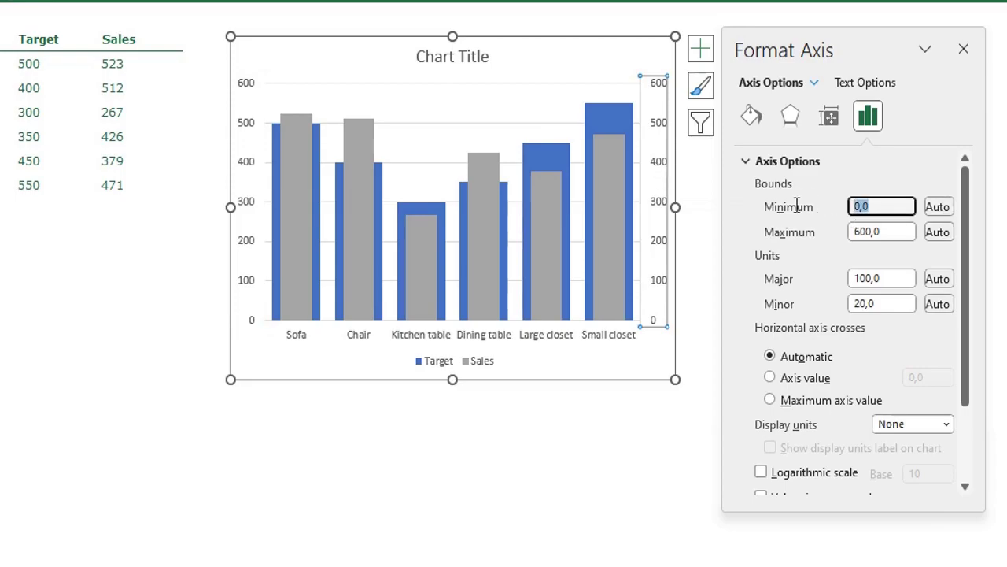
text(0)
key(Return)
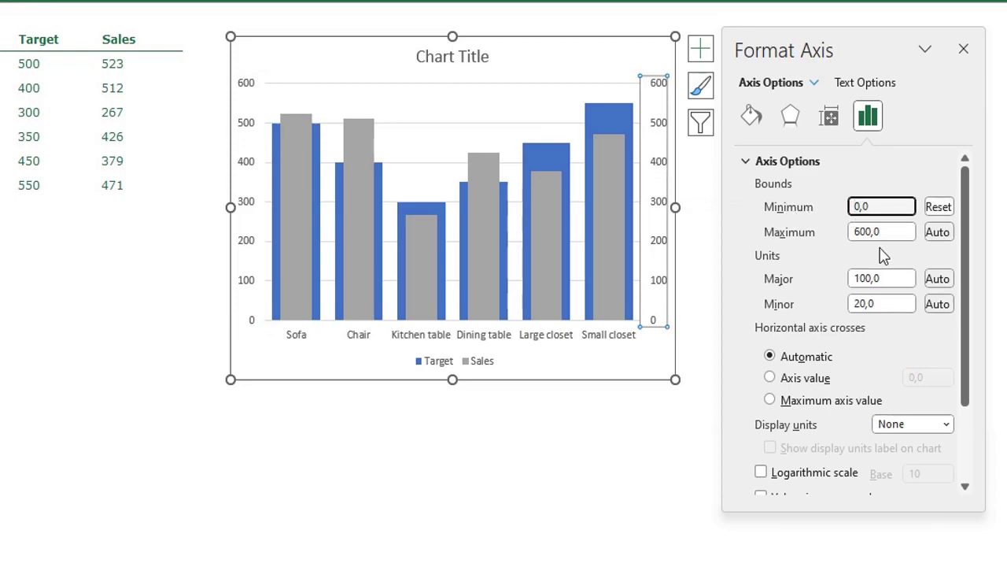
drag(905, 231, 767, 225)
text(6)
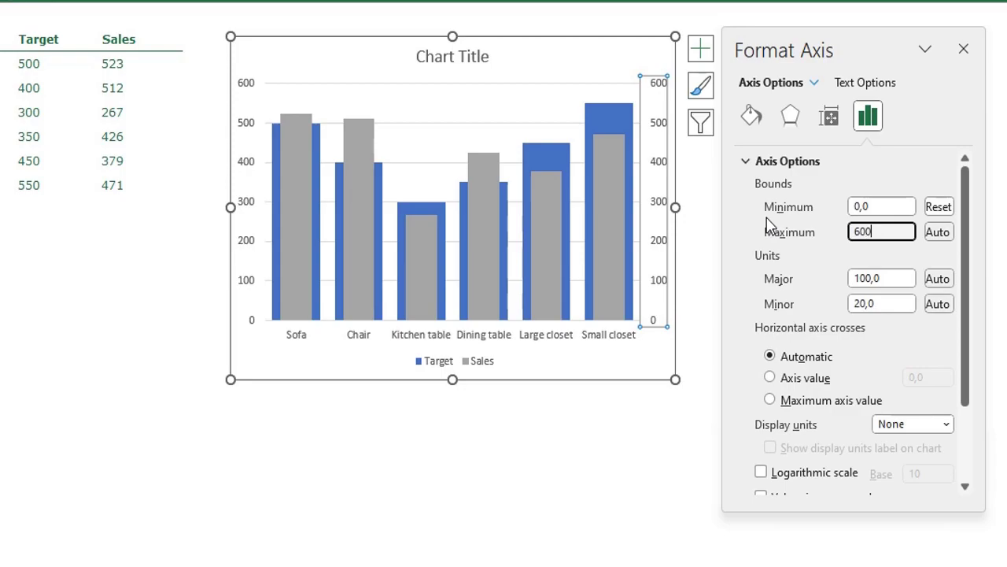
text(00)
key(Return)
- Delete the left and right vertical axes and the horizontal gridlines
click(248, 163)
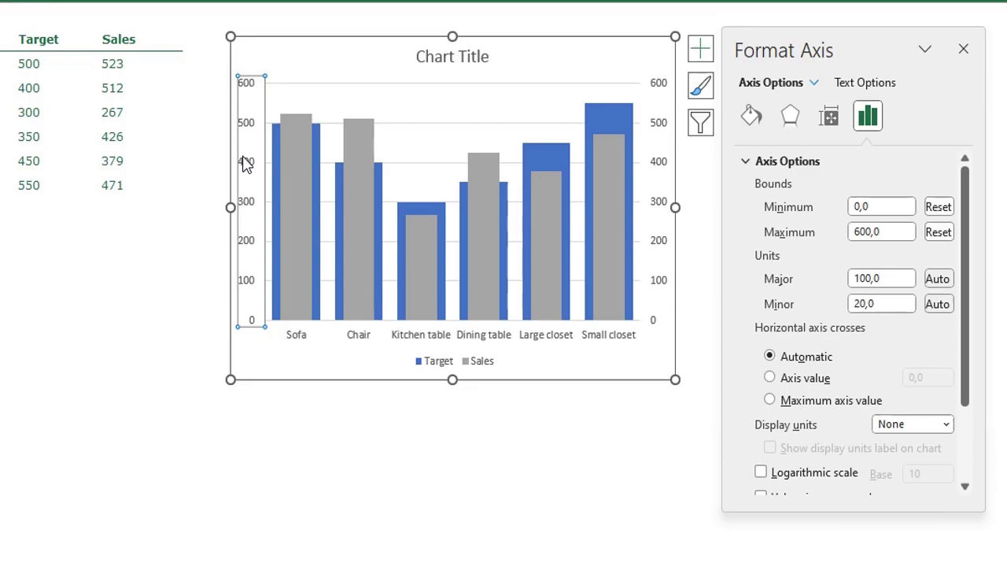
key(Delete)
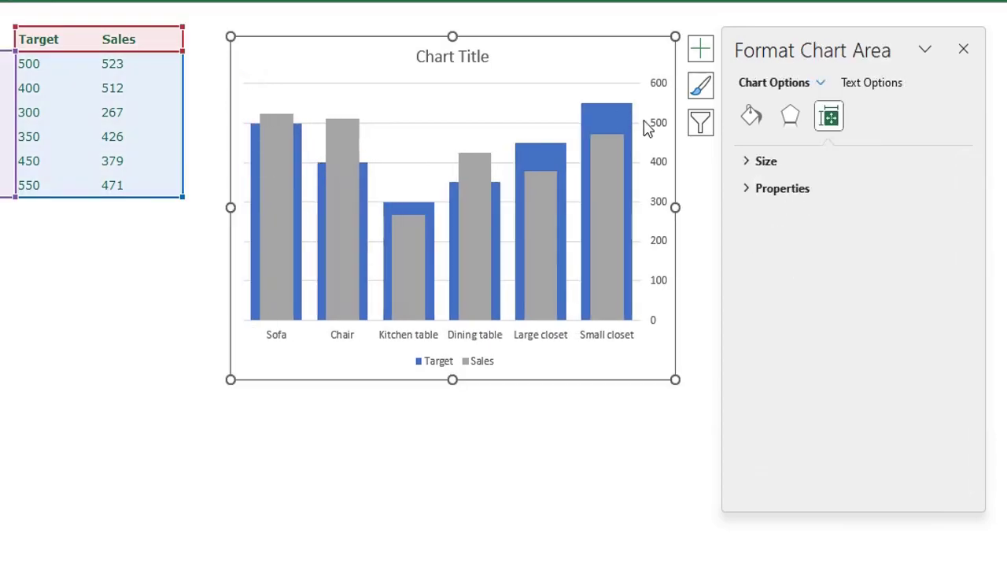
click(662, 167)
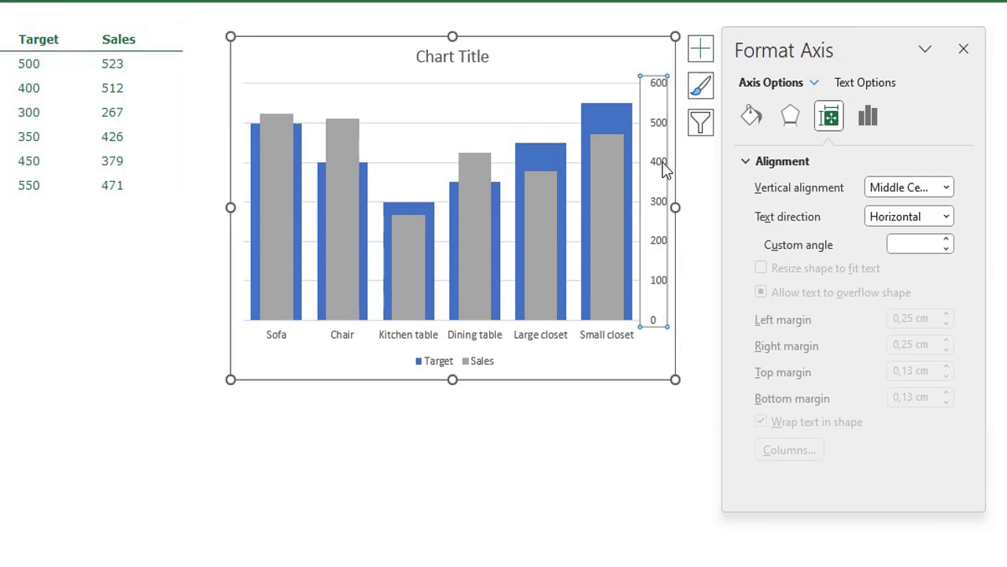
key(Delete)
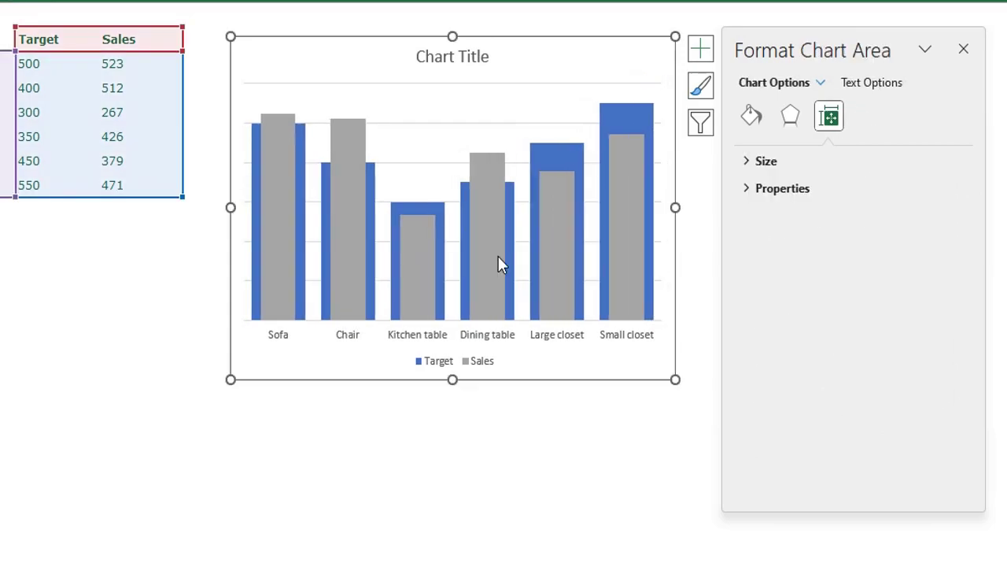
click(444, 124)
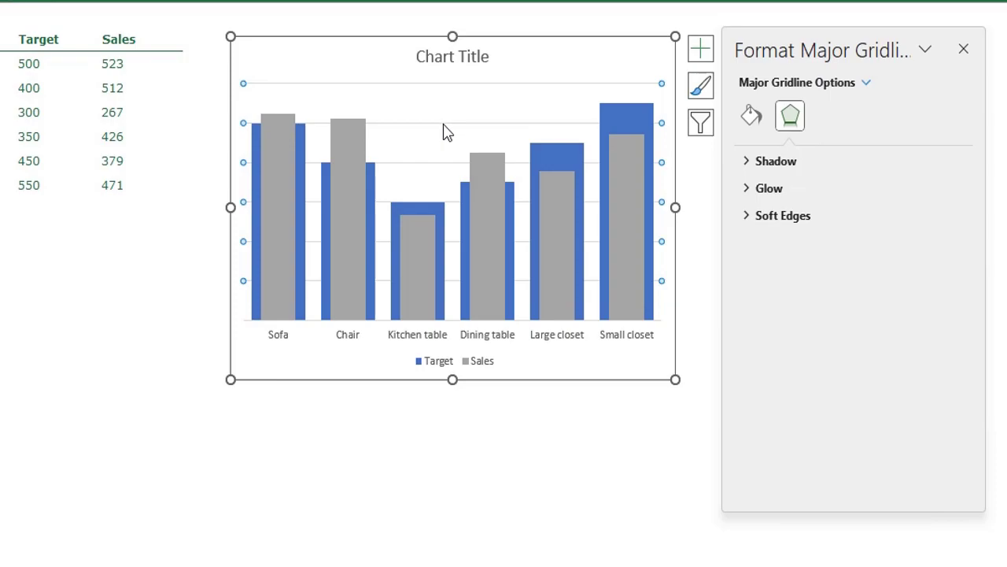
key(Delete)
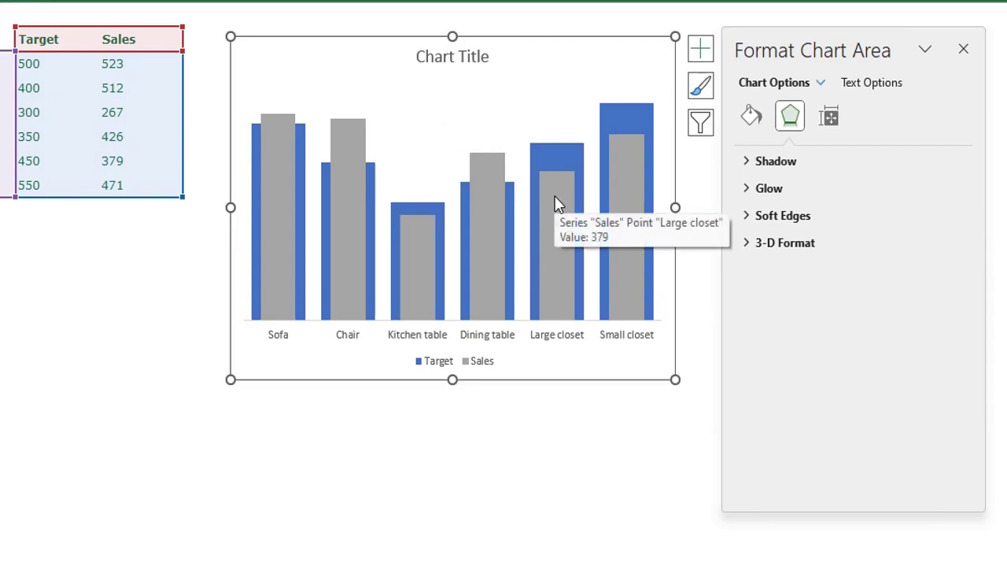
click(628, 127)
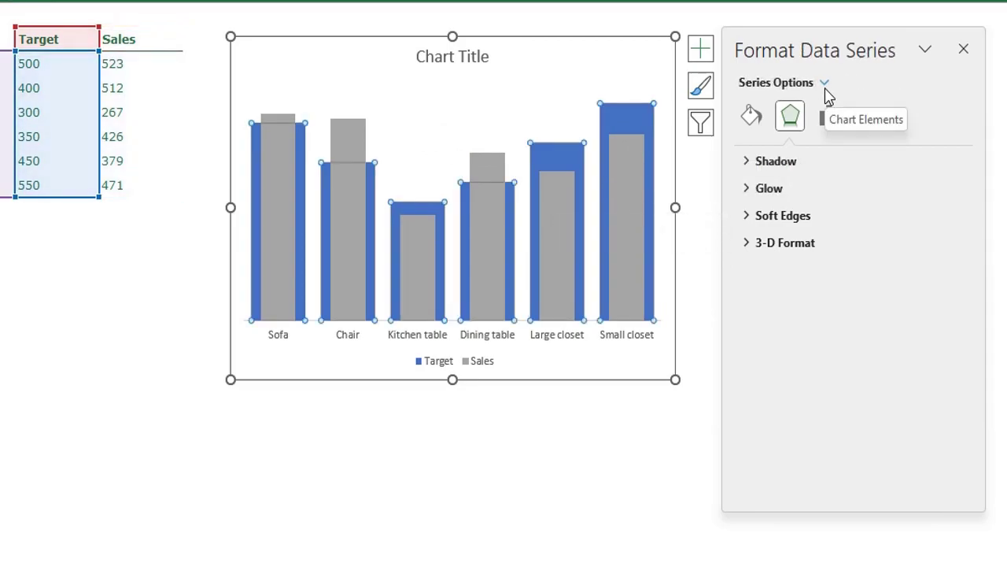
- Give the Target bars a solid light green fill and a 1.5 pt dark green outline
click(752, 116)
click(777, 212)
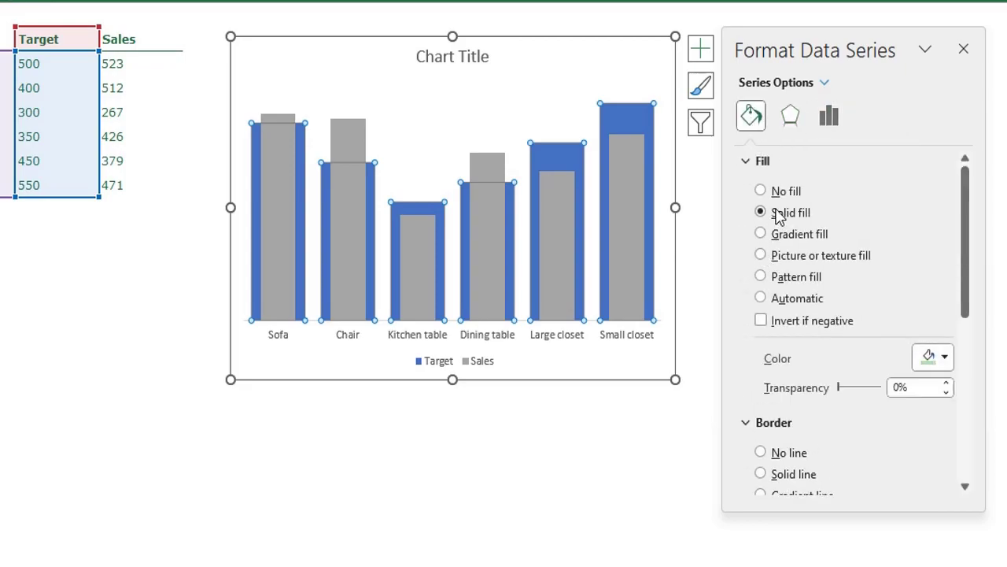
click(942, 356)
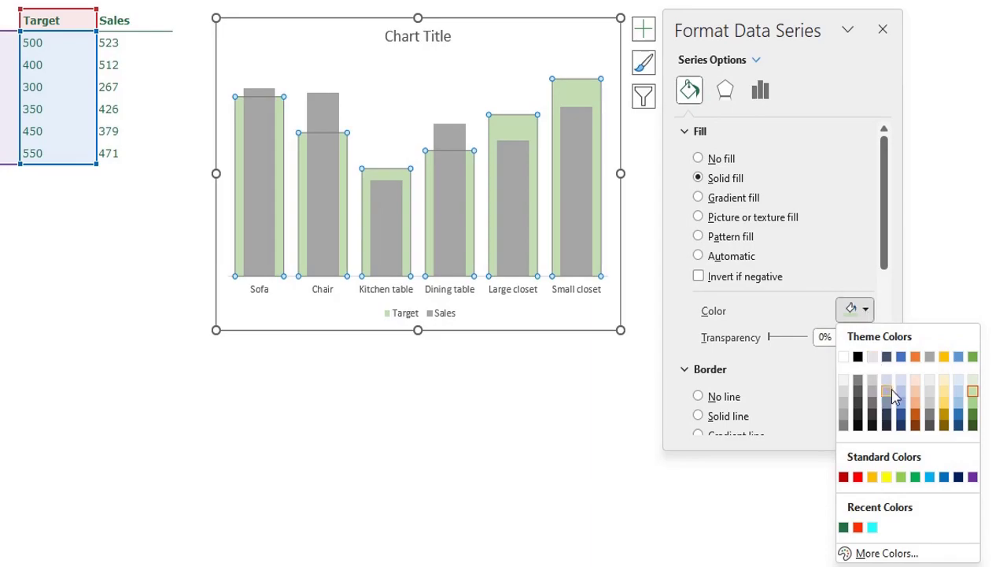
click(969, 390)
scroll(760, 290, down, 2)
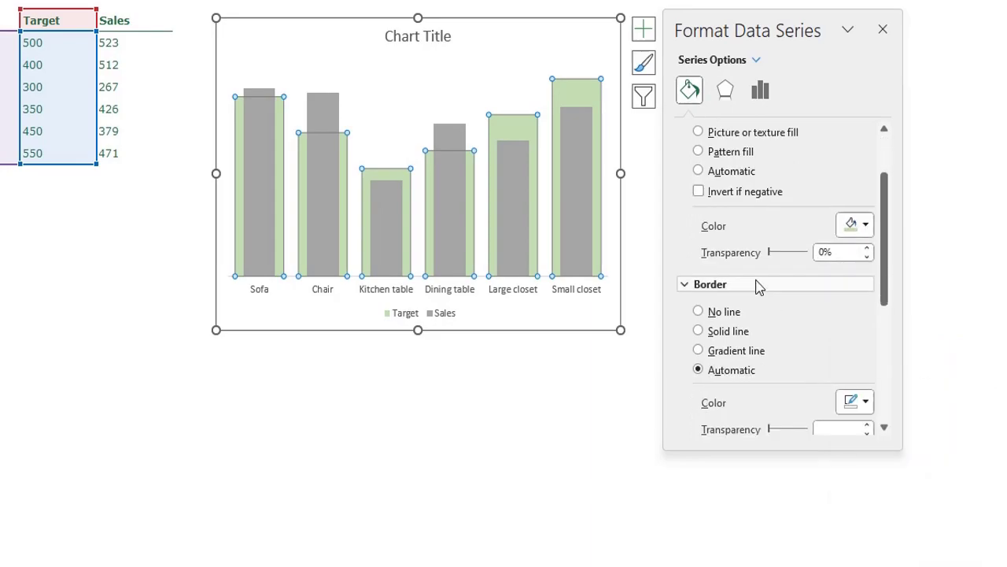
scroll(725, 338, down, 4)
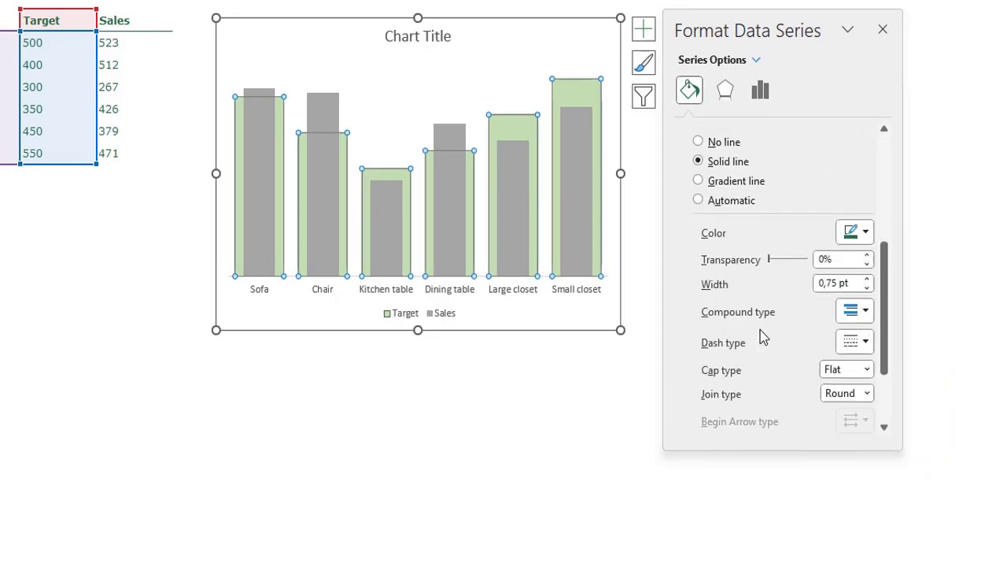
click(855, 232)
click(843, 448)
click(868, 279)
click(869, 279)
click(869, 279)
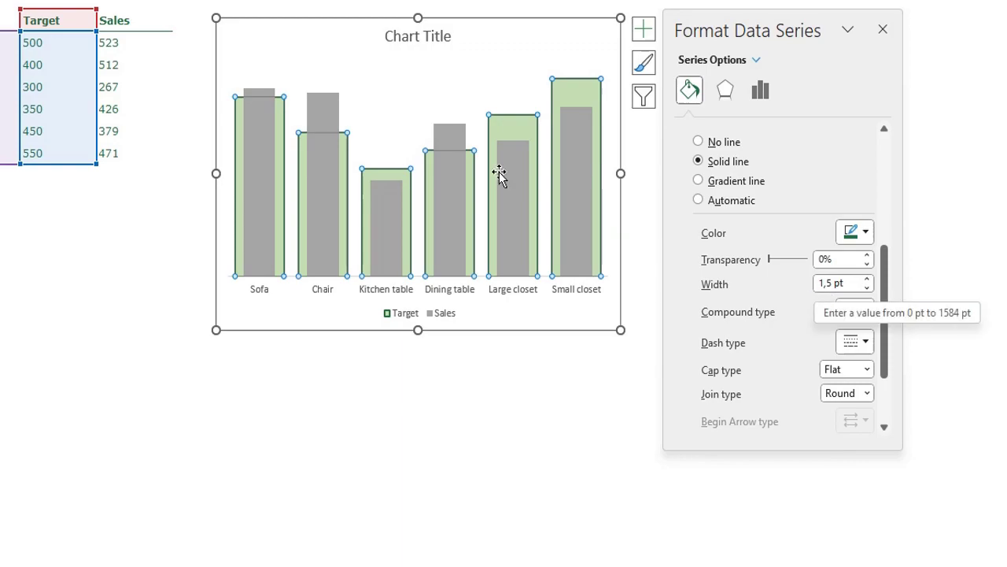
click(321, 115)
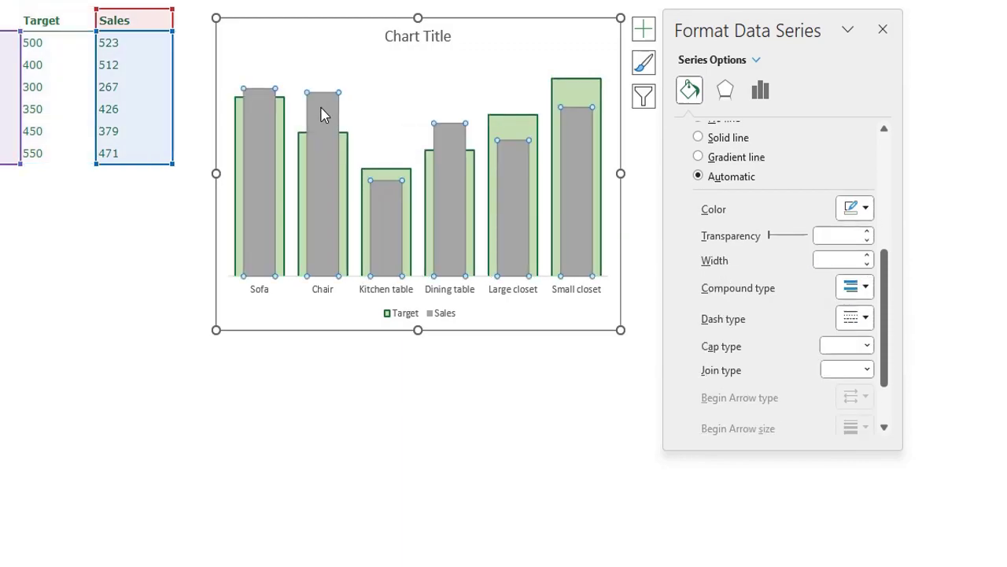
- Give the Sales series a solid dark green fill
click(757, 61)
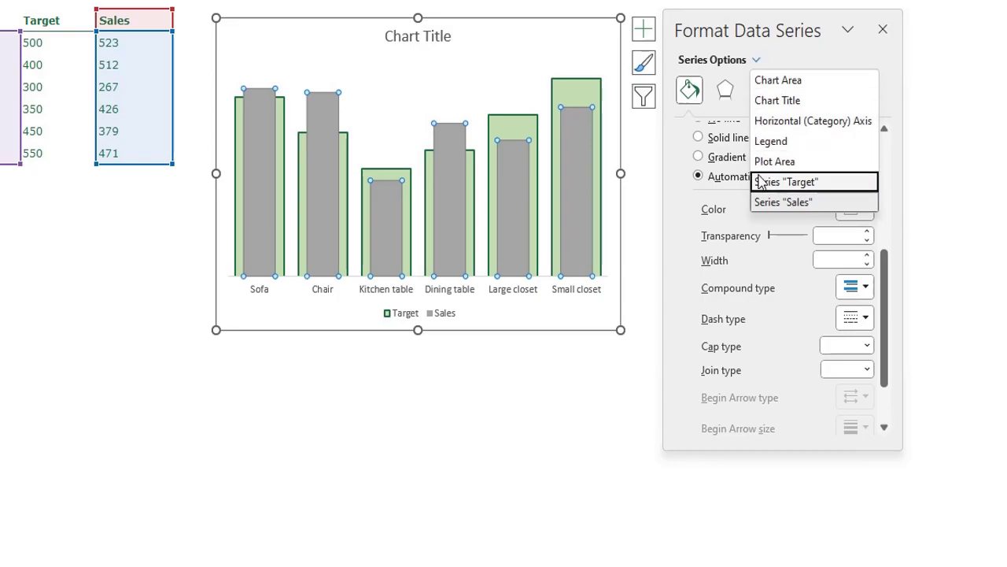
click(783, 203)
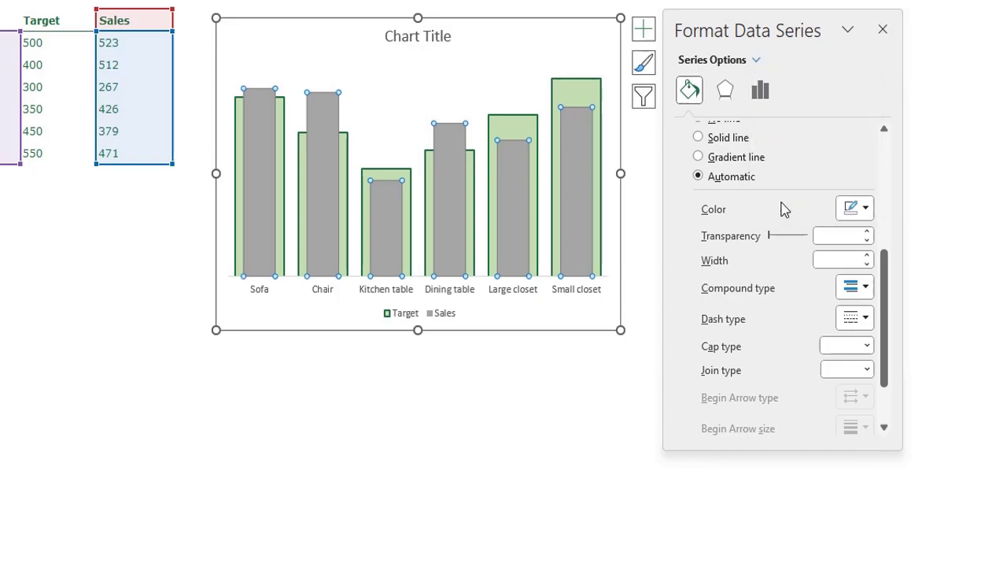
scroll(748, 267, up, 5)
click(722, 179)
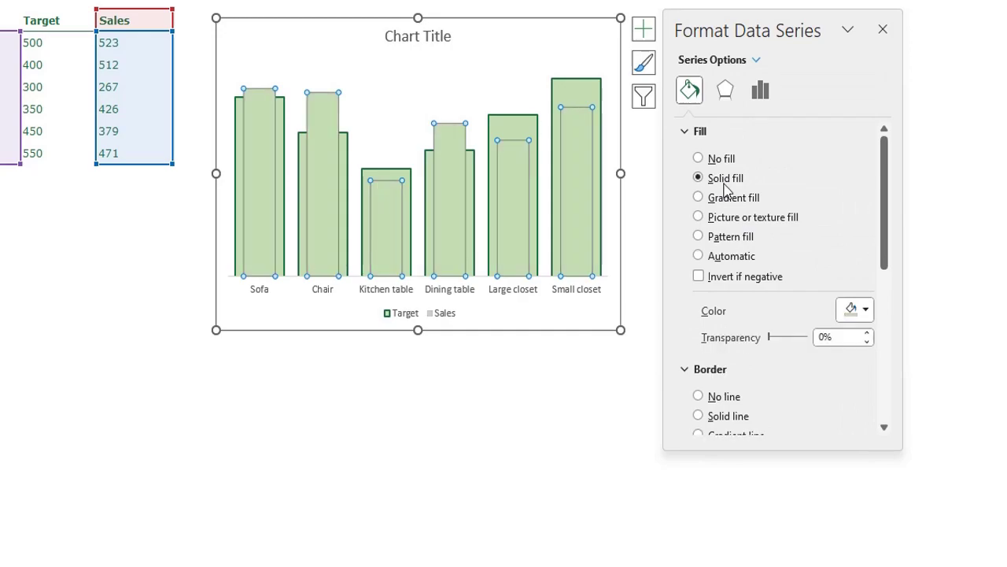
click(856, 310)
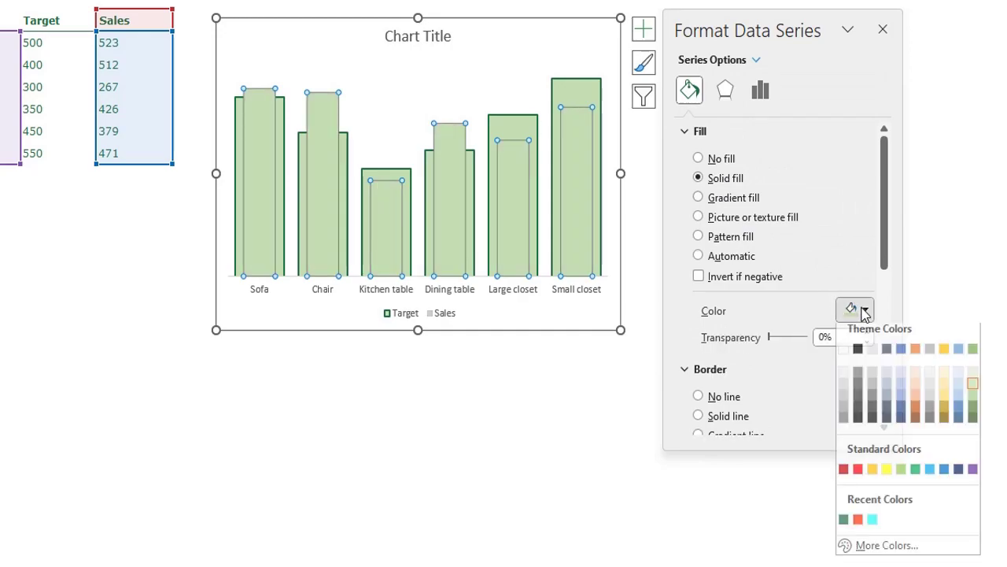
click(842, 526)
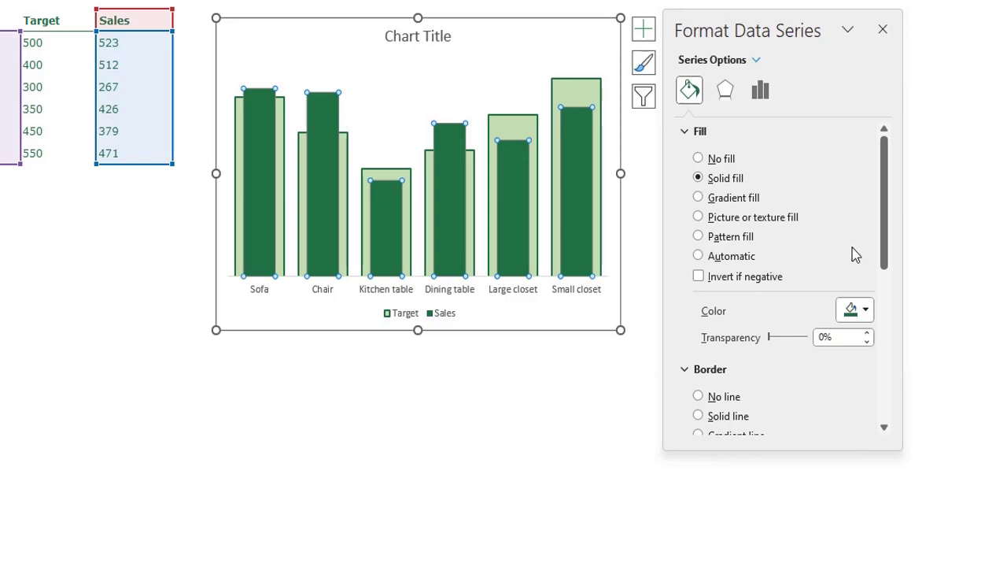
click(377, 293)
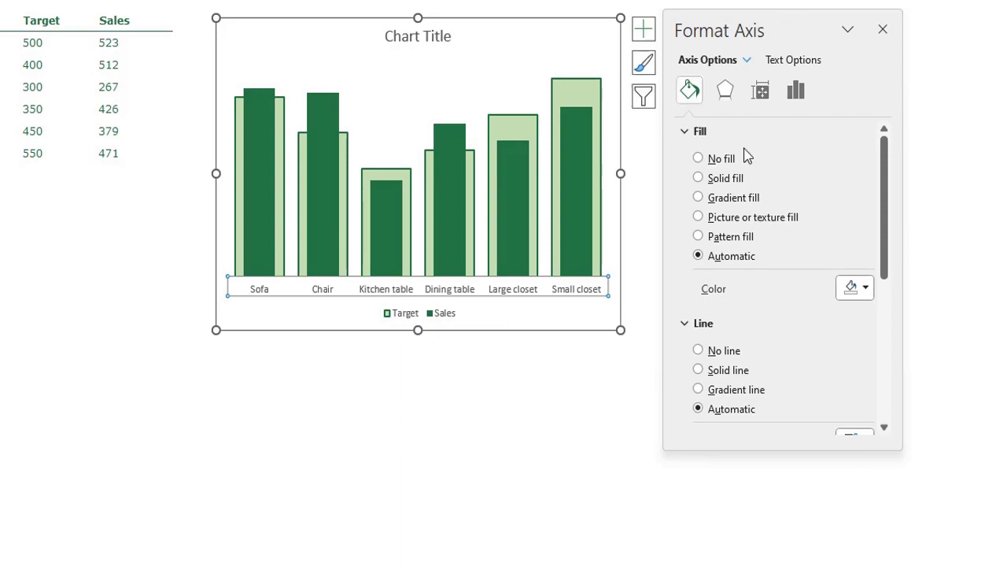
- Set the category axis to No line and make the product labels bold at 12 pt
scroll(764, 288, down, 3)
click(723, 271)
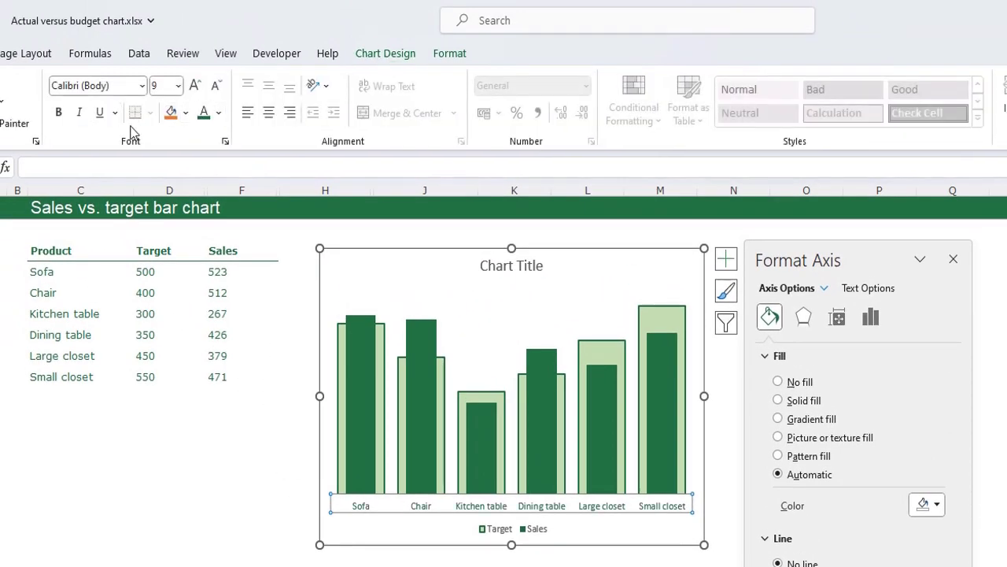
click(58, 112)
click(195, 85)
click(195, 85)
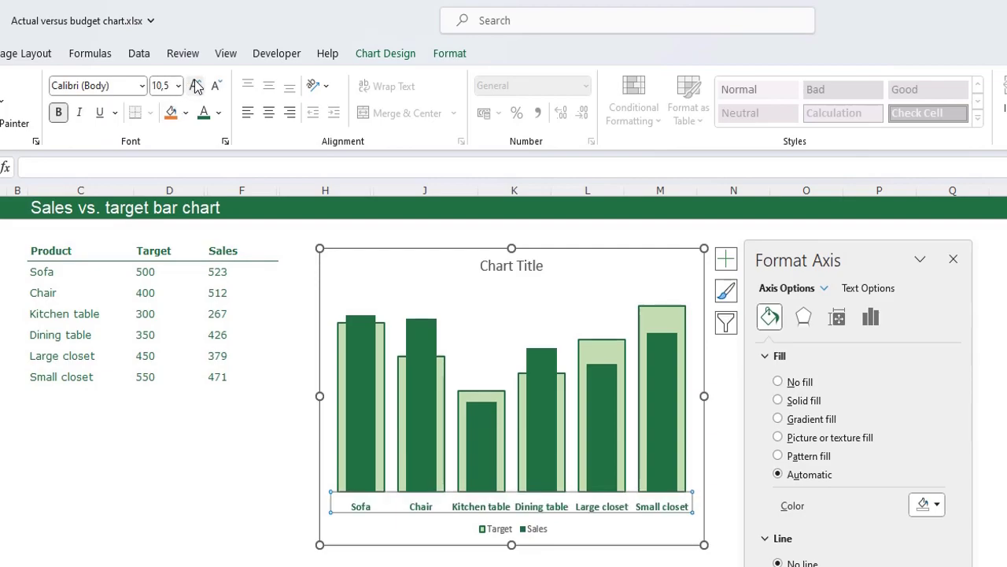
click(196, 85)
click(195, 85)
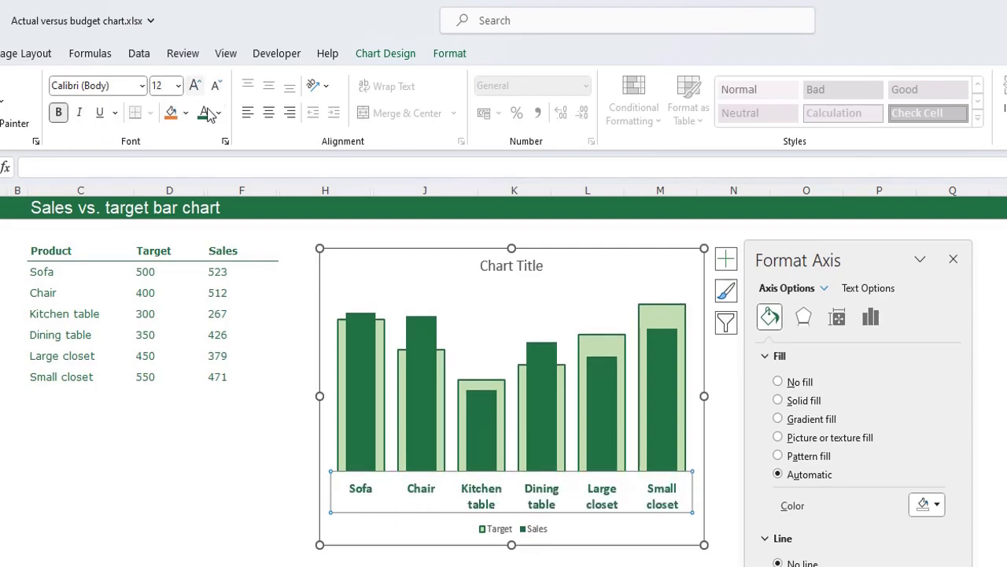
- Replace the placeholder chart title with 'Fourniture sales vs. target'
click(496, 267)
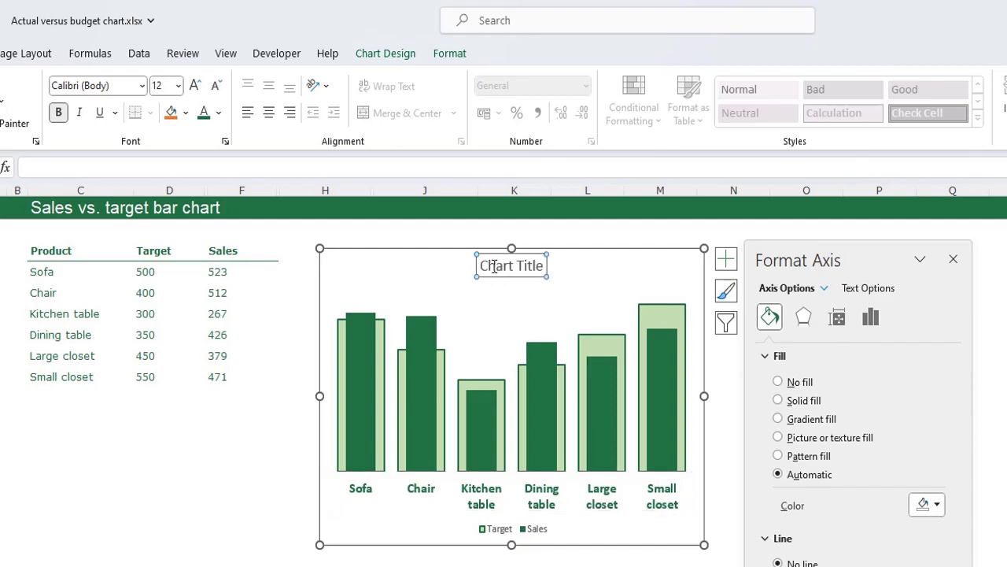
key(Delete)
key(Delete)
key(Delete)
key(Delete)
key(Delete)
key(Delete)
key(Delete)
key(Delete)
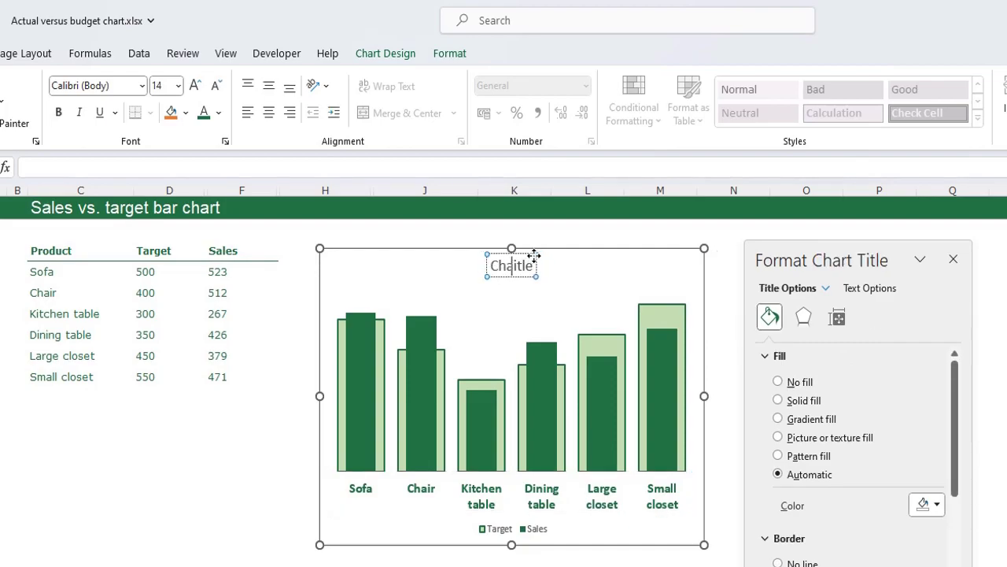
key(BackSpace)
key(BackSpace)
key(BackSpace)
text(F)
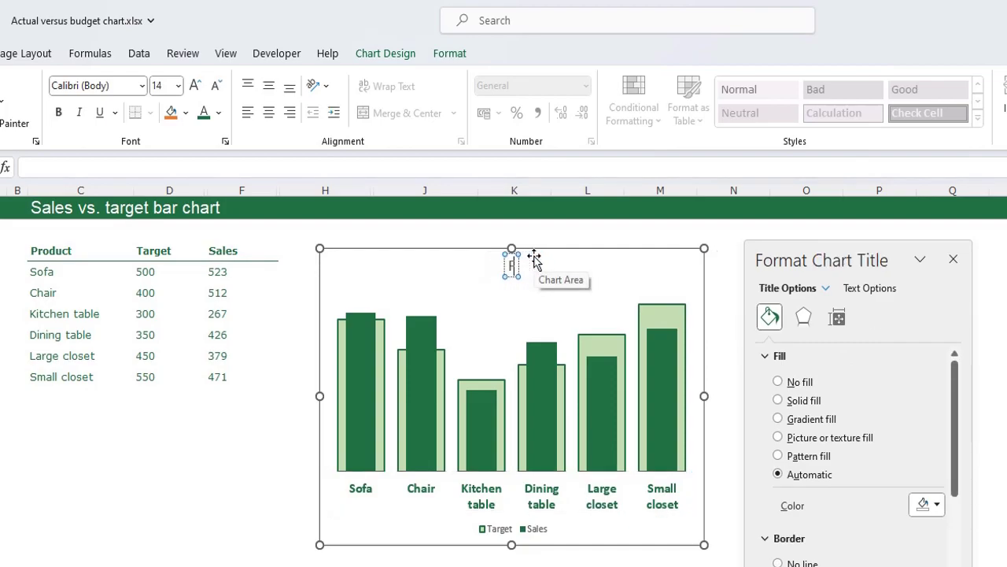
text(ournitur)
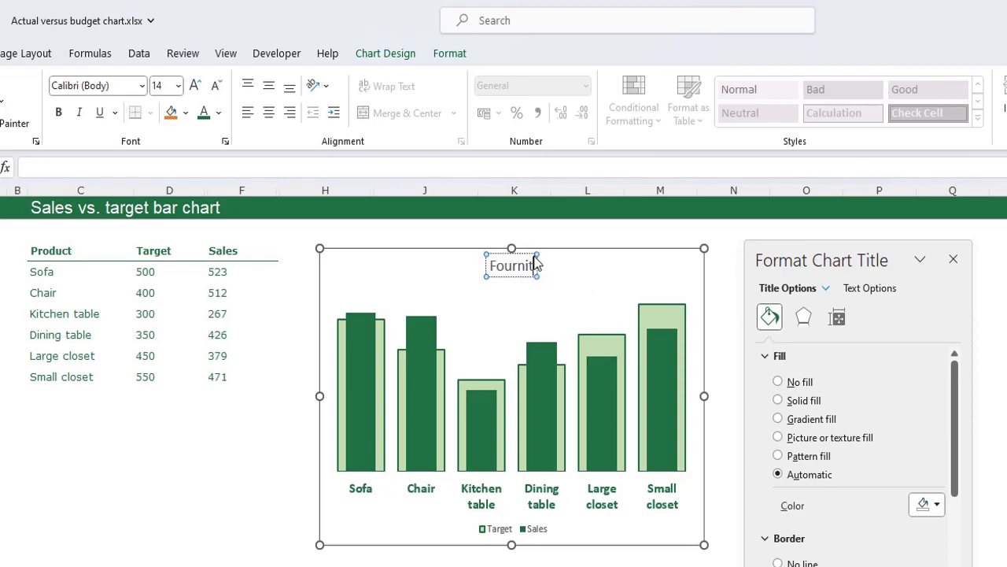
text(e sales)
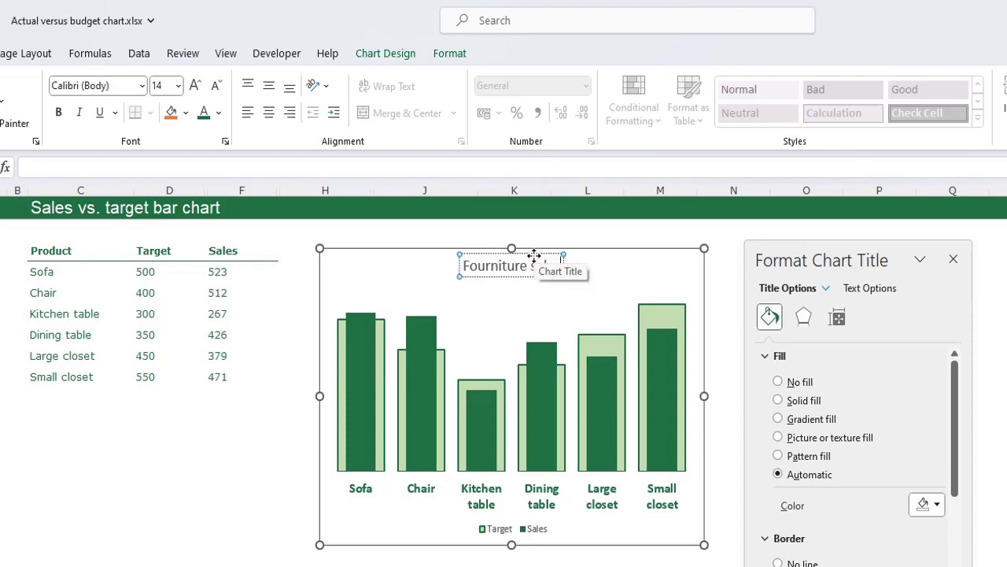
text( vs. target)
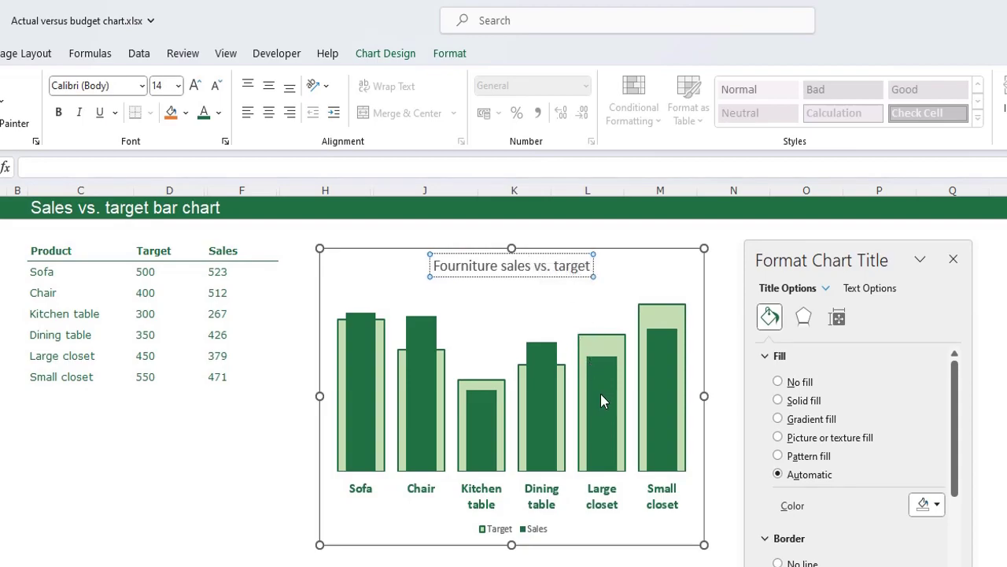
- Make the title bold at 18 pt and move it to the chart's top-left corner
key(ctrl+a)
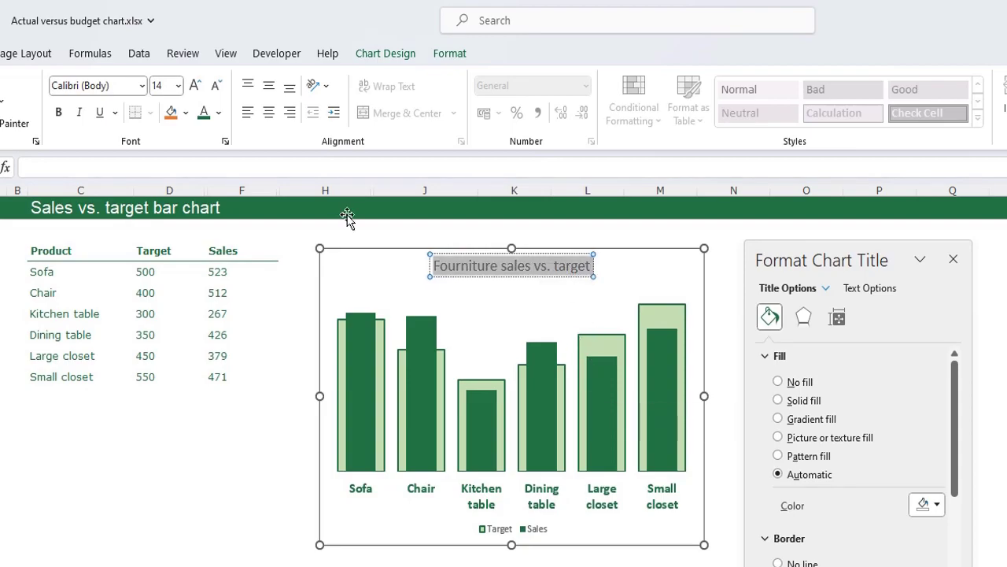
click(195, 85)
click(58, 112)
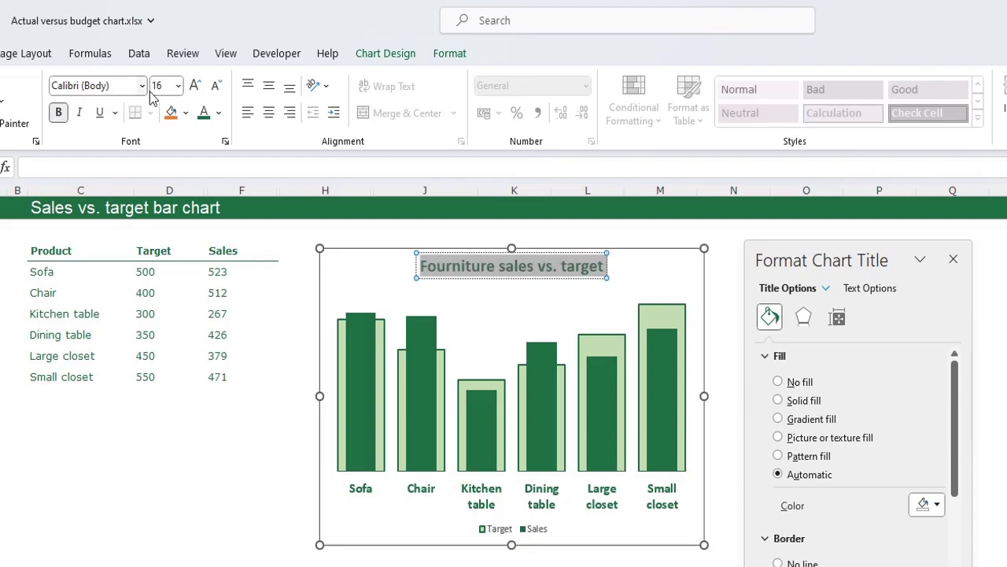
click(195, 85)
click(542, 303)
click(555, 277)
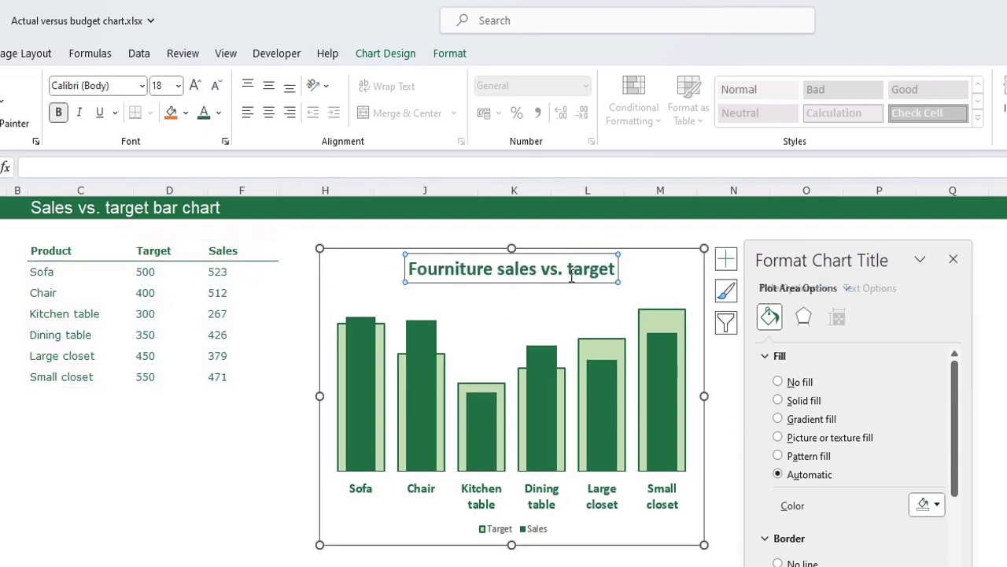
drag(555, 277, 493, 280)
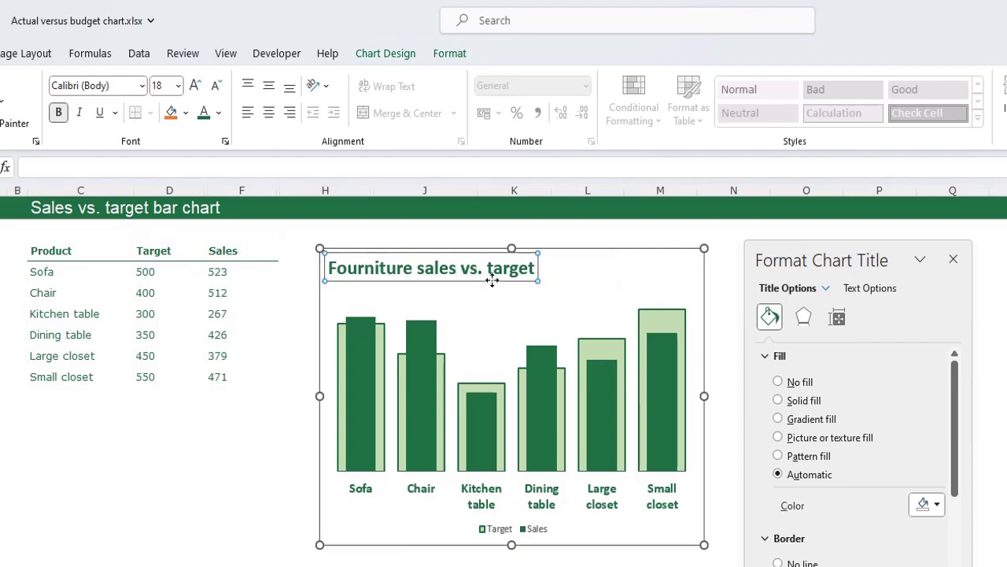
- Move the legend to the chart's top-right corner and enlarge its font two steps
click(537, 530)
drag(531, 519, 679, 257)
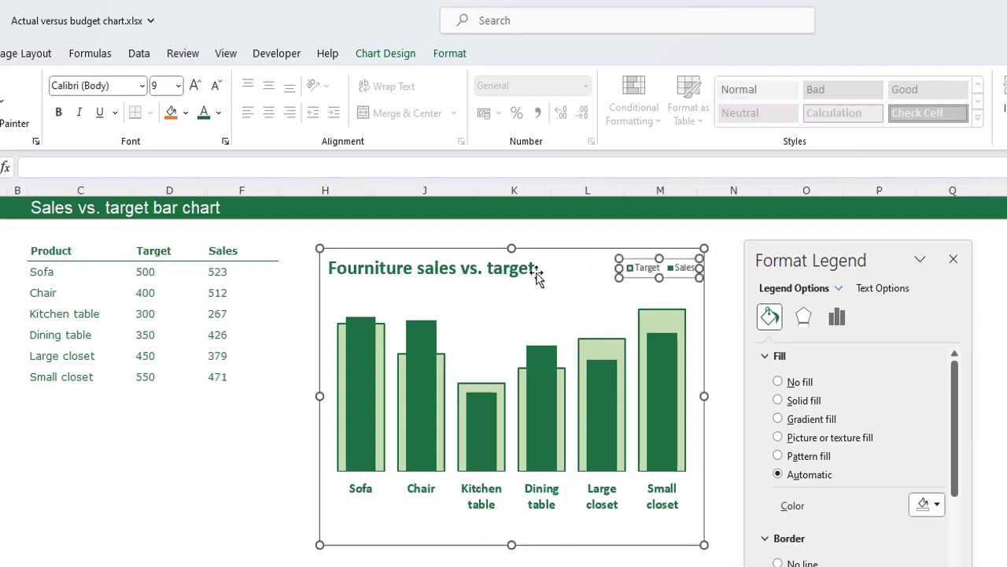
click(195, 85)
click(195, 85)
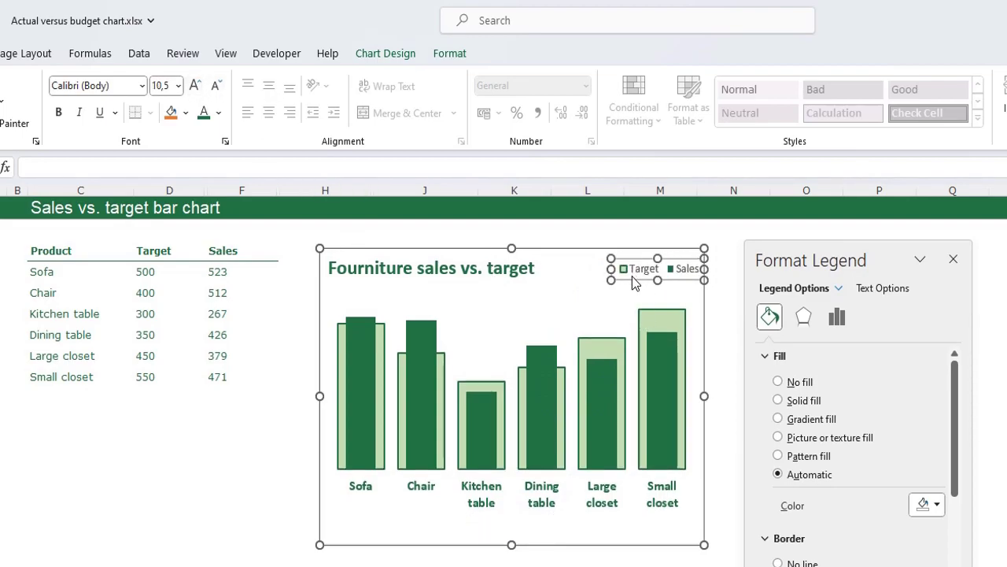
drag(633, 276, 628, 279)
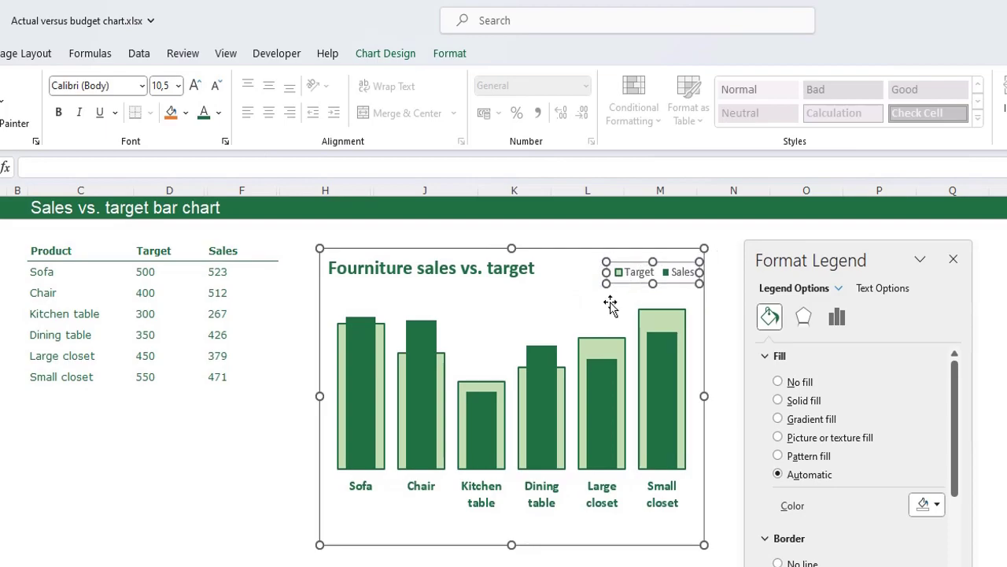
key(Escape)
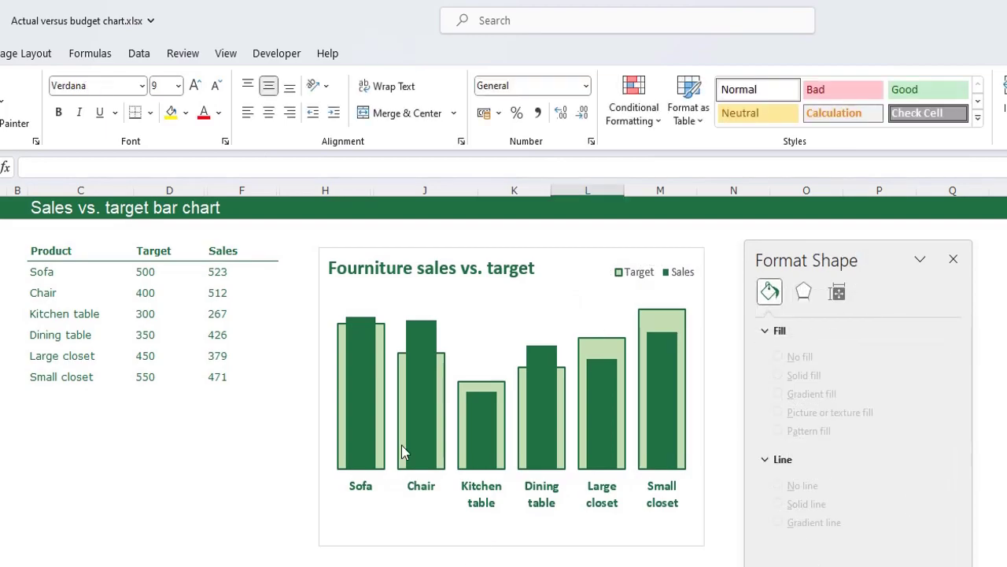
- Set the chart area border to No line
click(324, 292)
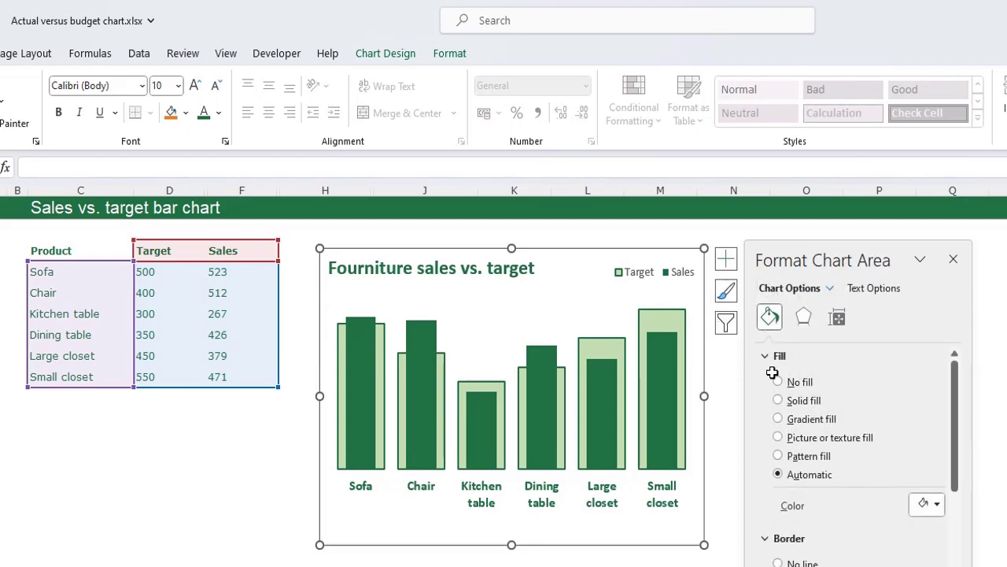
scroll(807, 478, down, 1)
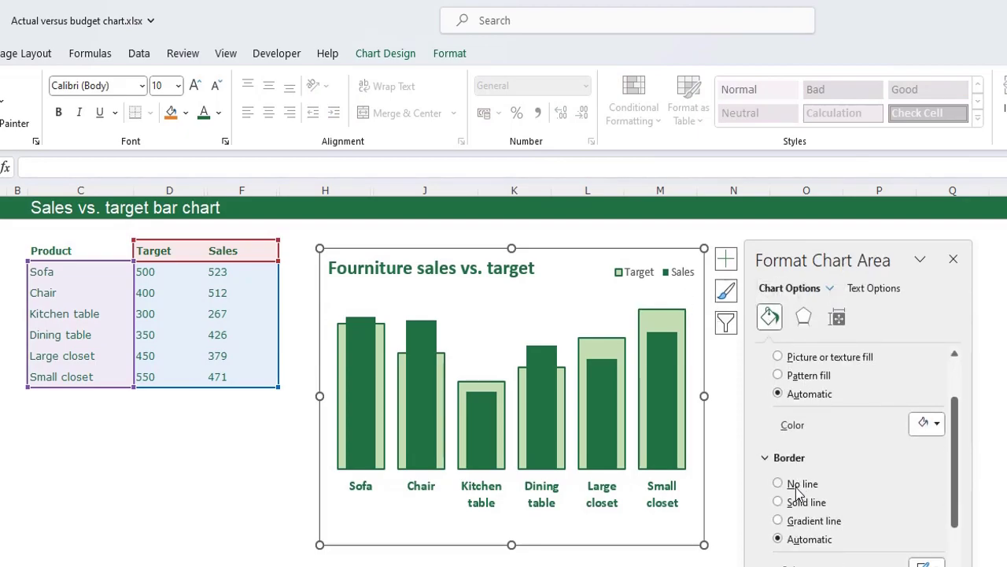
click(797, 484)
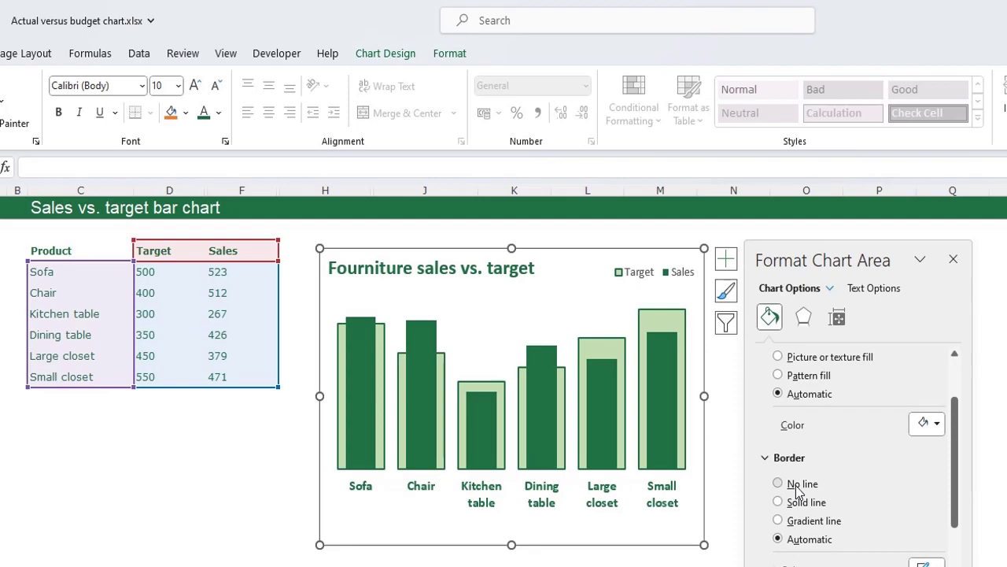
click(953, 260)
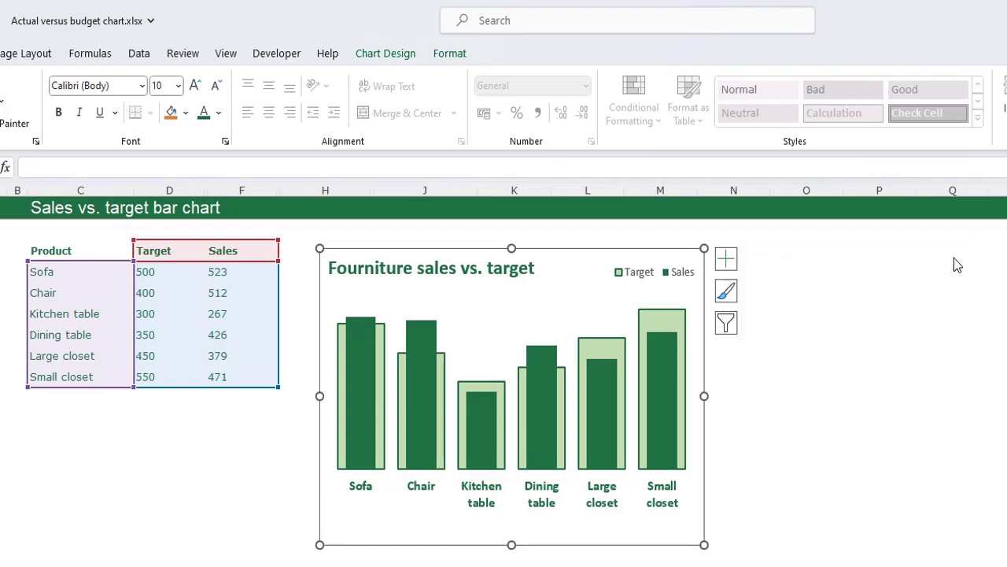
- Turn on data labels for the Sales bars series
click(672, 440)
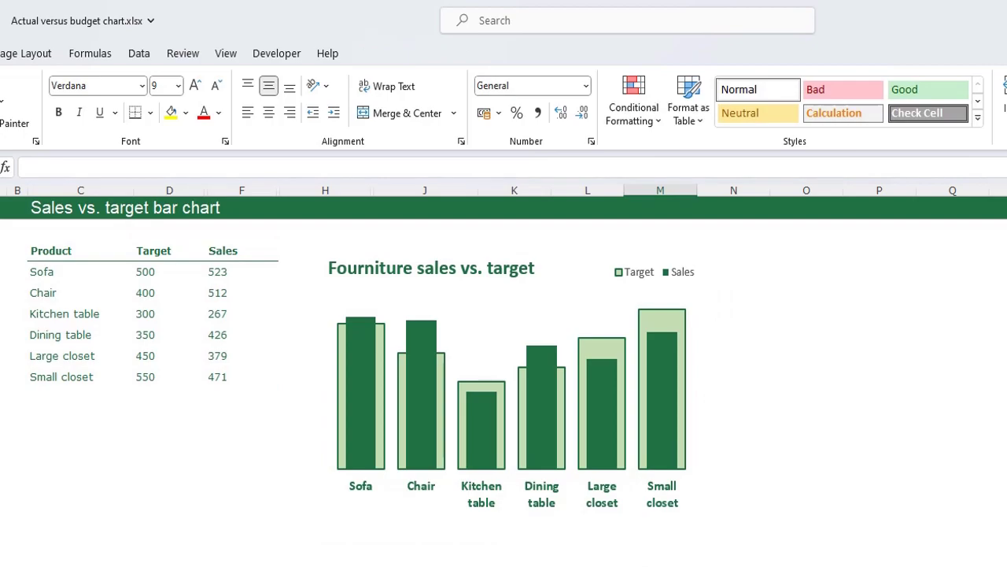
click(695, 436)
key(Escape)
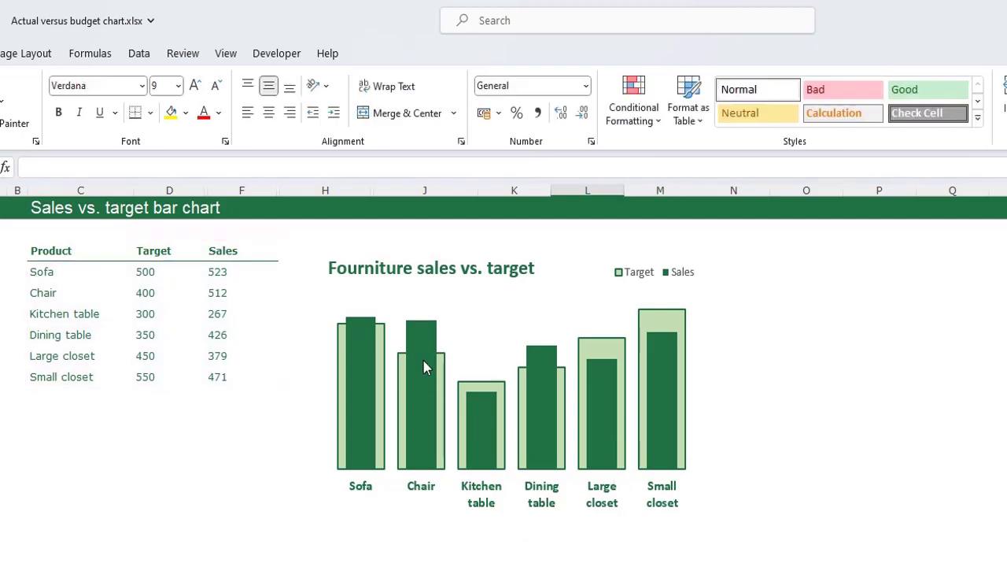
click(421, 339)
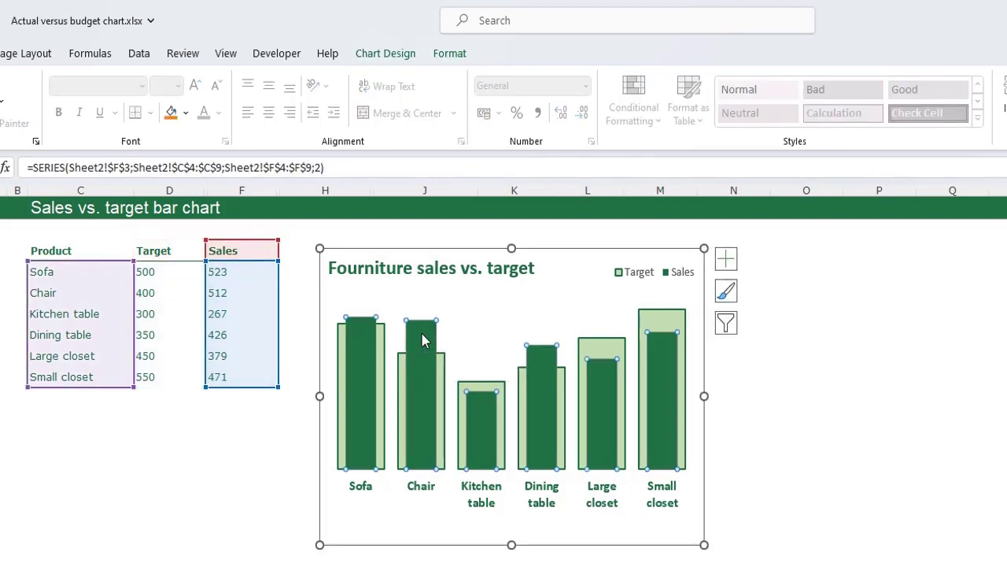
click(728, 260)
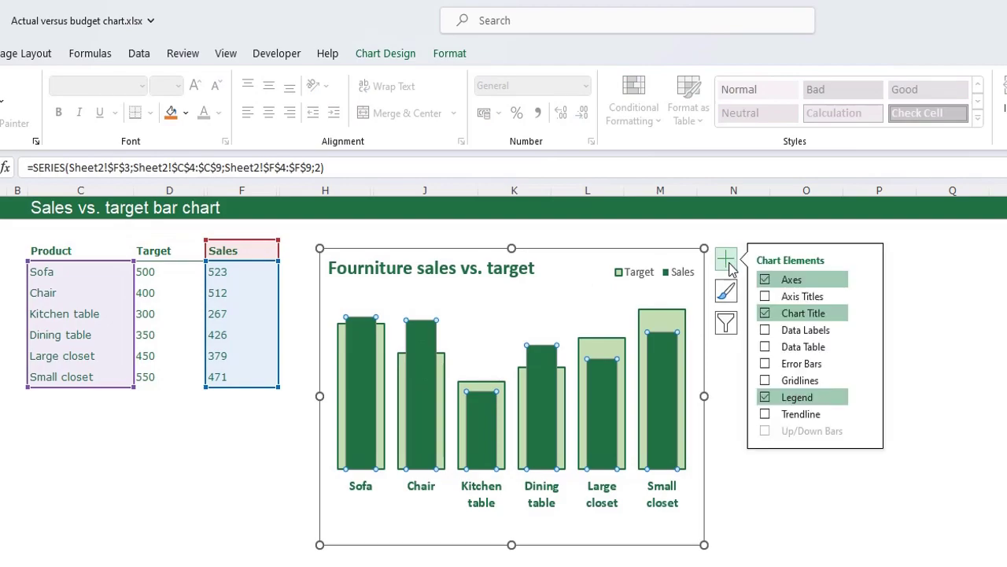
click(765, 330)
click(736, 504)
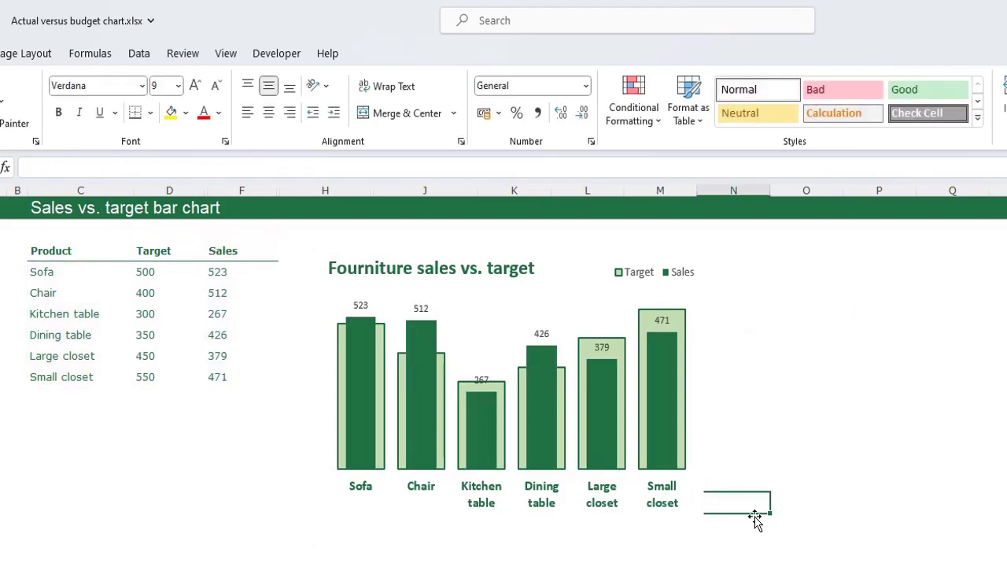
- Set the Sales data label position to Inside End
click(541, 337)
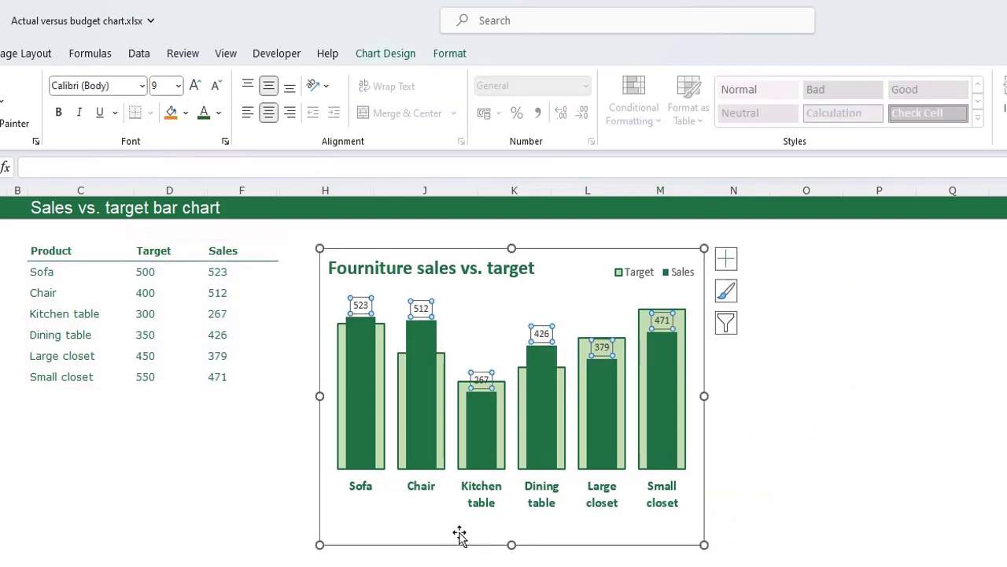
key(ctrl+1)
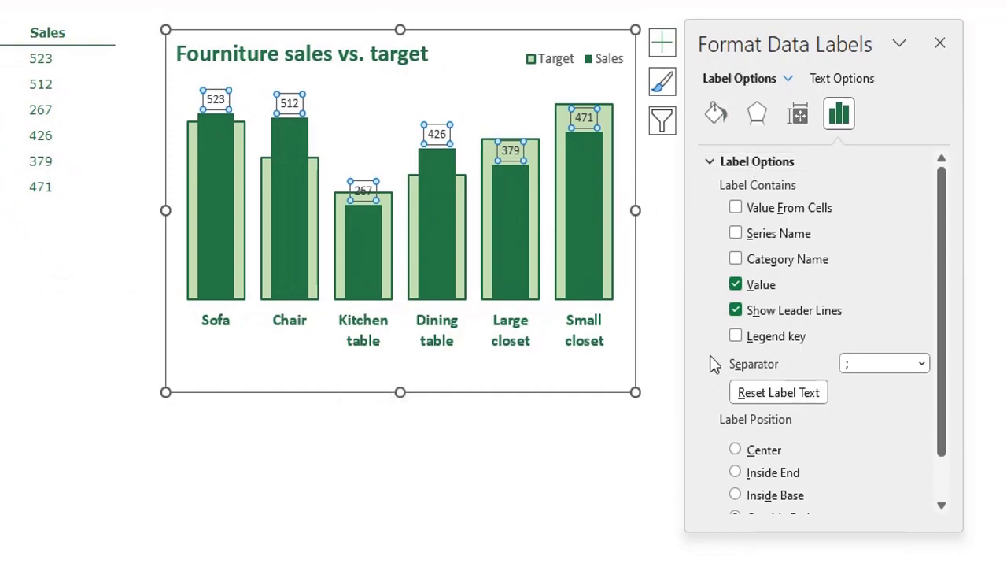
scroll(744, 358, down, 2)
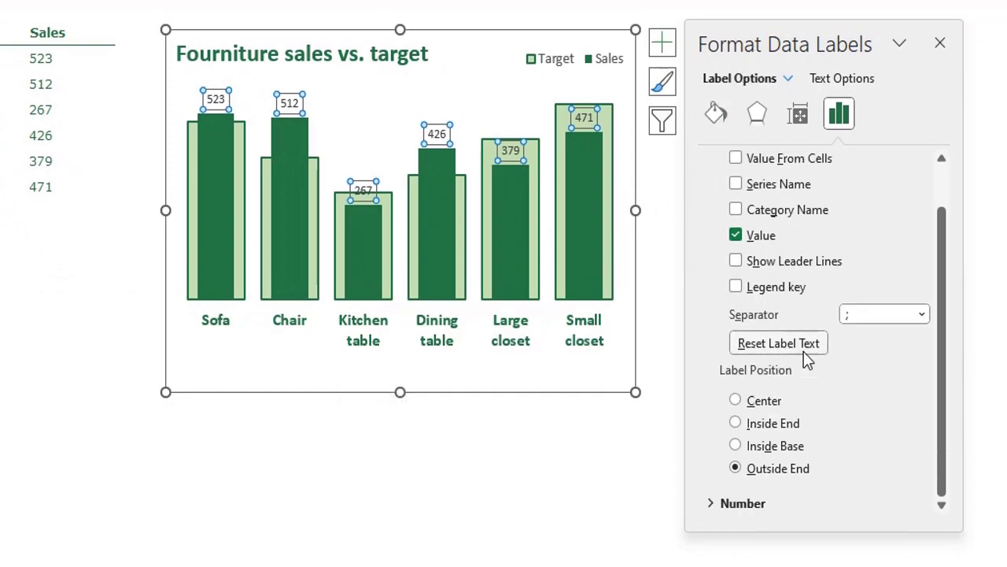
click(761, 430)
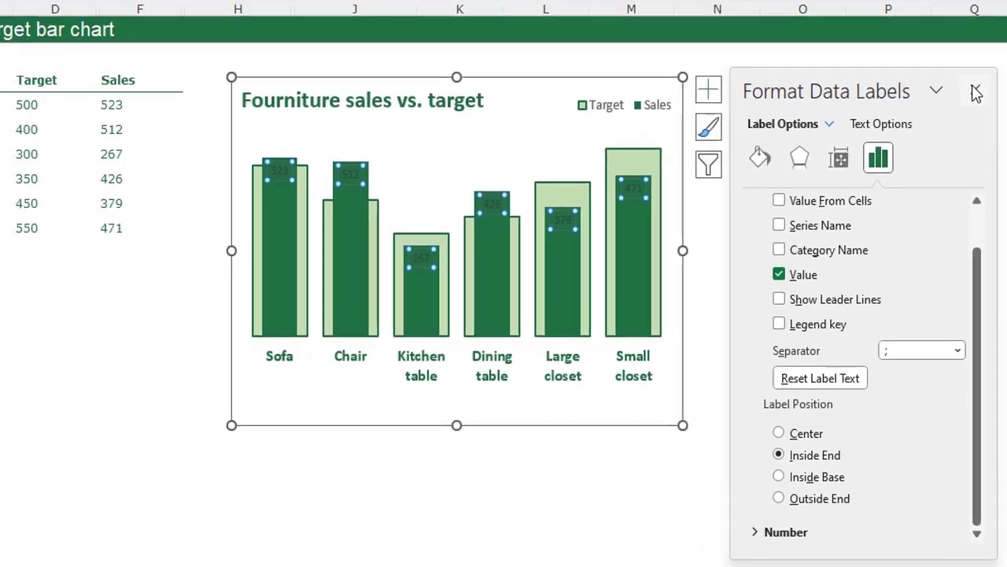
click(939, 43)
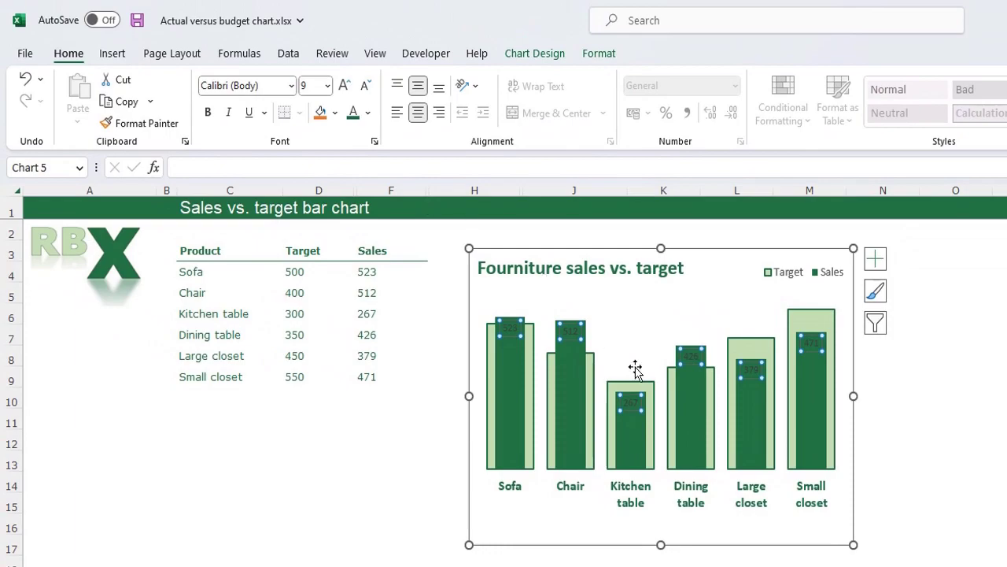
- Format the Sales value labels as white, bold, 14 pt text rotated upward
click(367, 113)
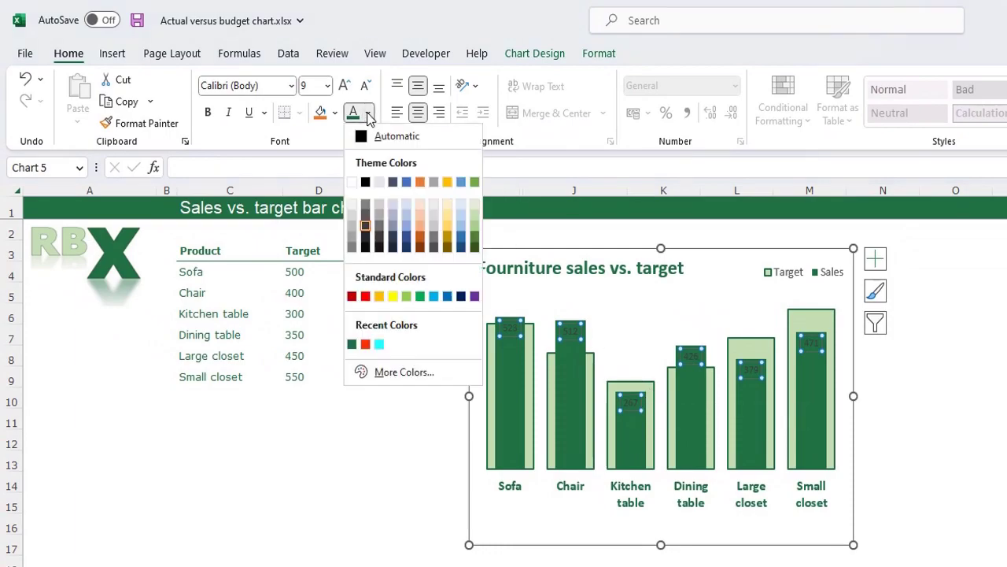
click(360, 185)
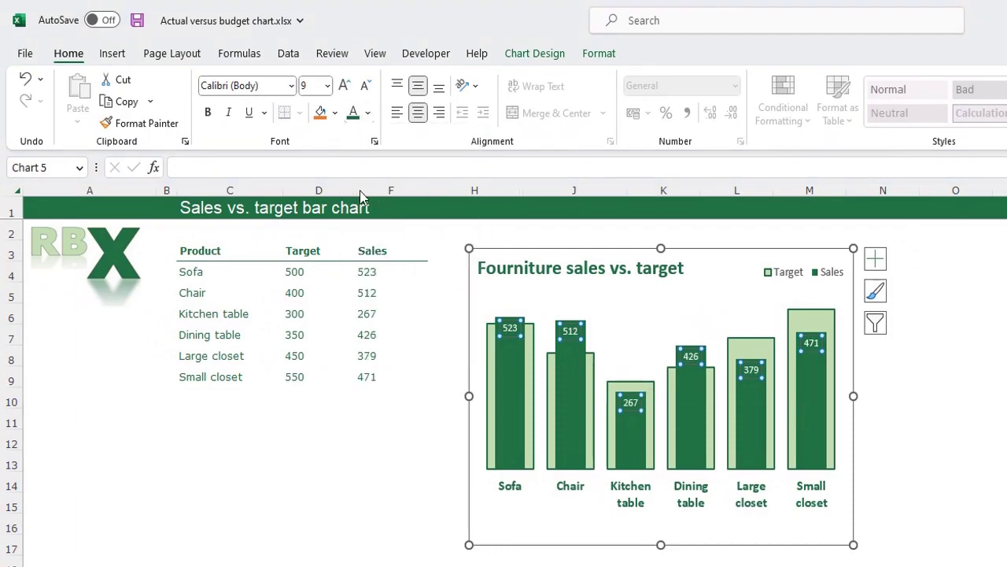
click(208, 112)
click(345, 85)
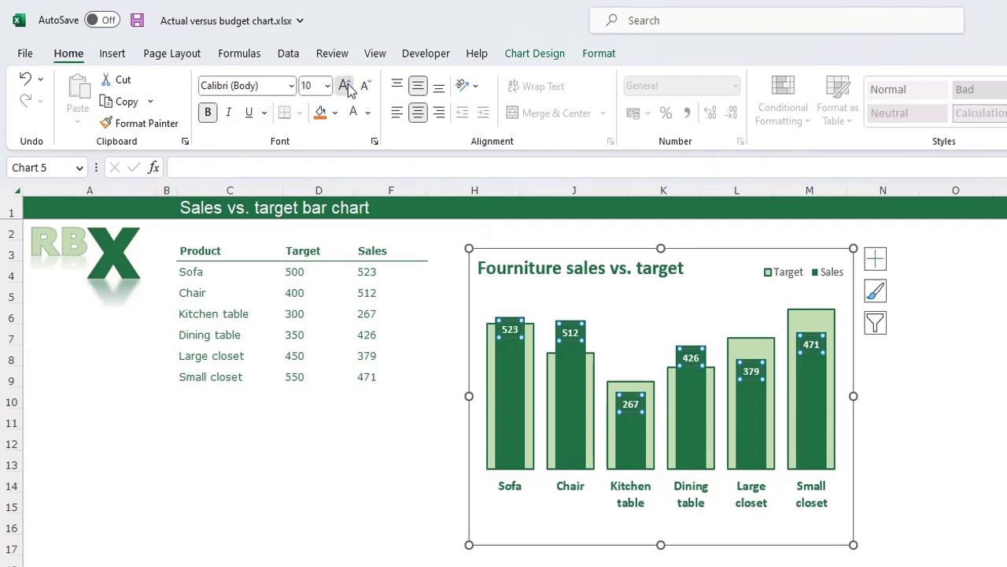
click(345, 86)
click(345, 86)
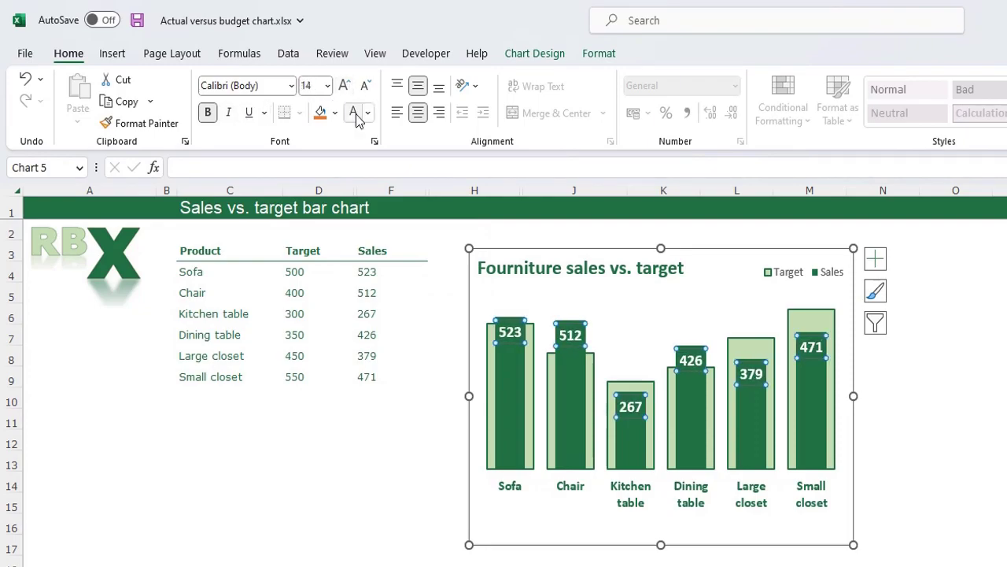
click(467, 87)
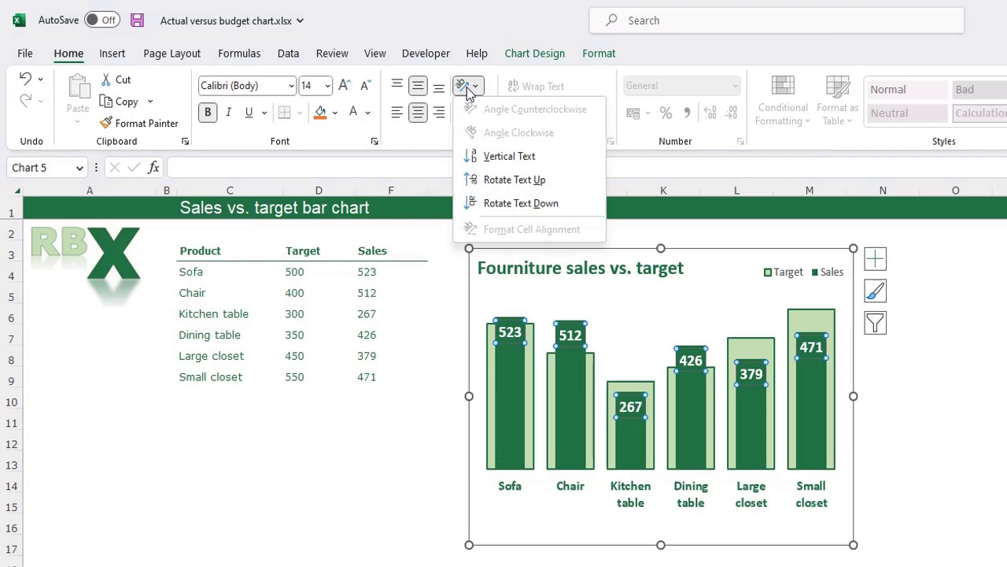
click(508, 180)
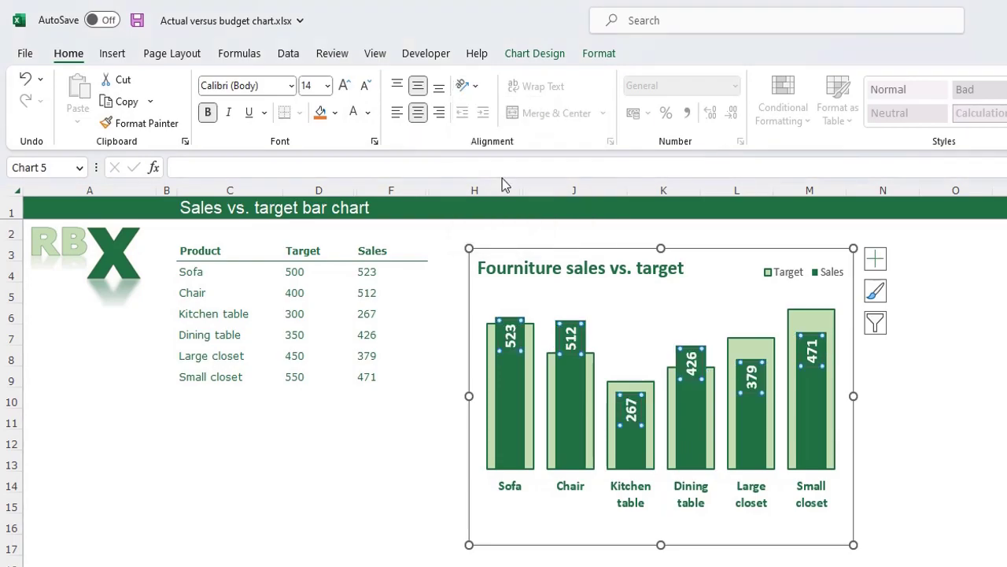
- Drag the chart's bottom edge down to make the chart taller
click(661, 544)
drag(663, 473, 668, 546)
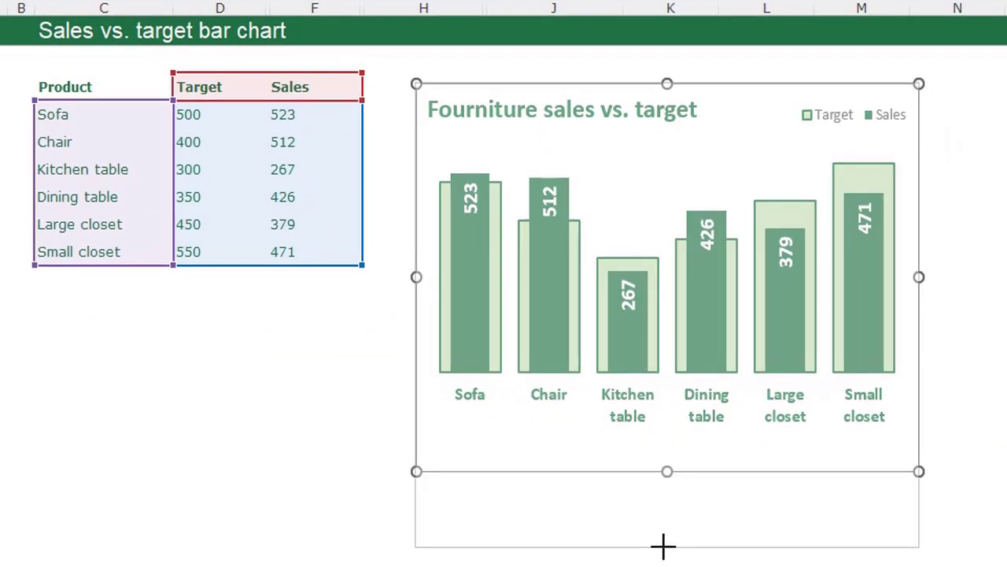
click(1005, 363)
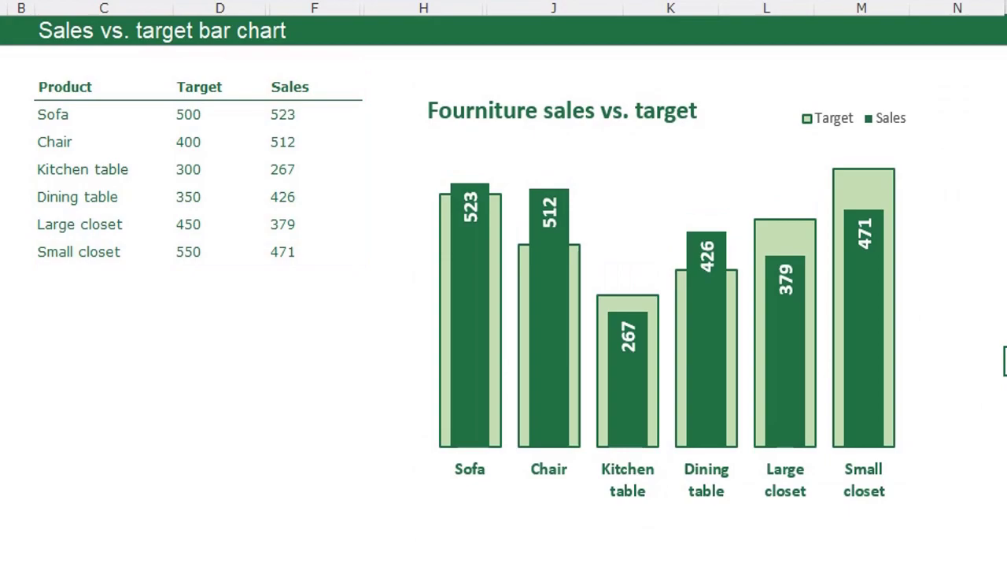